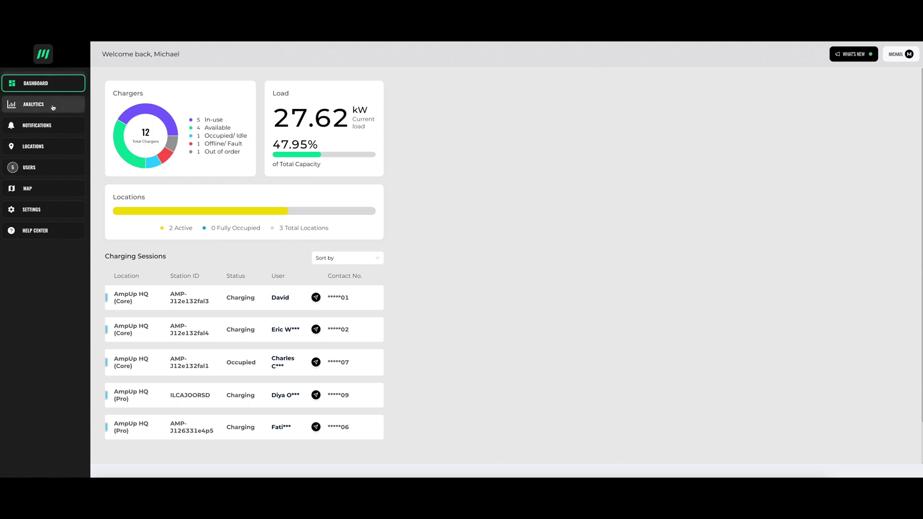
Review the charging analytics, from session, energy and revenue figures through to sustainability, reservations and usage by group.
{"action": "left_click", "coordinate": [53, 107]}
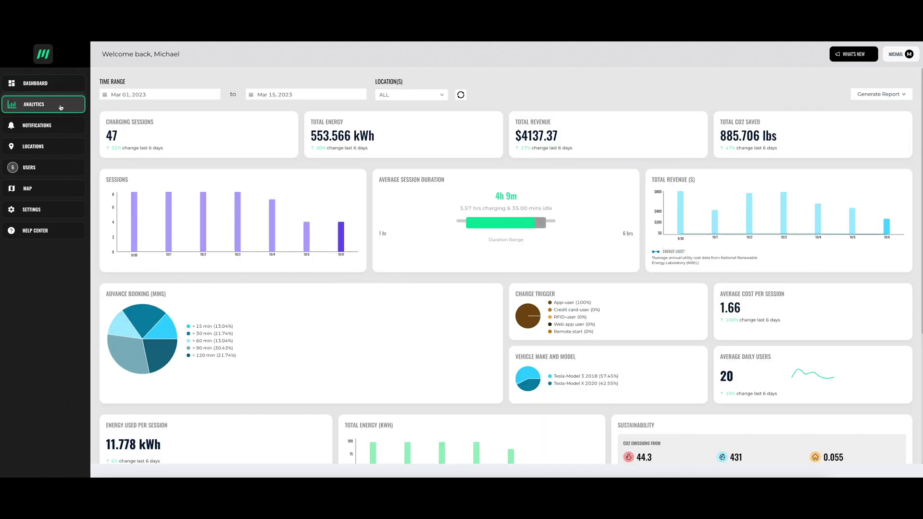
{"action": "scroll", "coordinate": [96, 108], "scroll_direction": "down", "scroll_amount": 1}
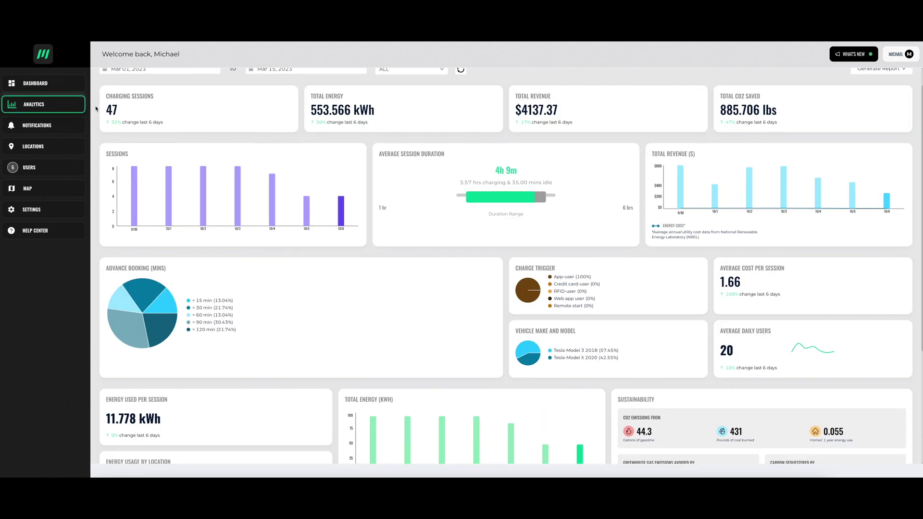
{"action": "scroll", "coordinate": [96, 109], "scroll_direction": "down", "scroll_amount": 1}
{"action": "scroll", "coordinate": [96, 109], "scroll_direction": "down", "scroll_amount": 1}
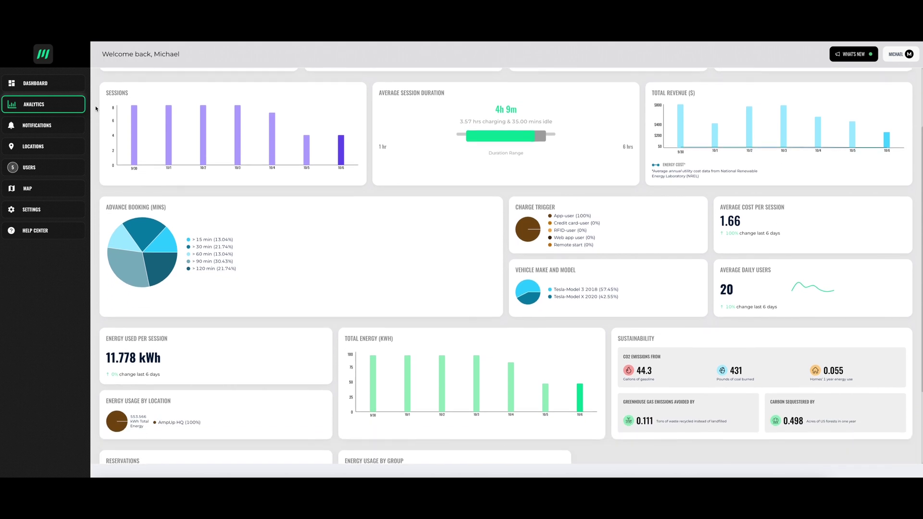
{"action": "scroll", "coordinate": [96, 109], "scroll_direction": "down", "scroll_amount": 1}
{"action": "scroll", "coordinate": [96, 109], "scroll_direction": "down", "scroll_amount": 2}
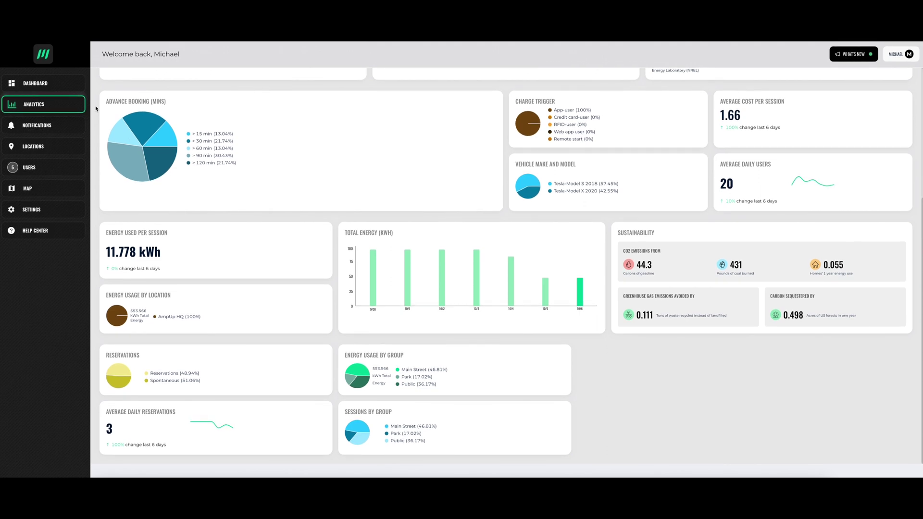
Look through the charging session notifications and check the alerts.
{"action": "left_click", "coordinate": [59, 126]}
{"action": "scroll", "coordinate": [187, 128], "scroll_direction": "up", "scroll_amount": 1}
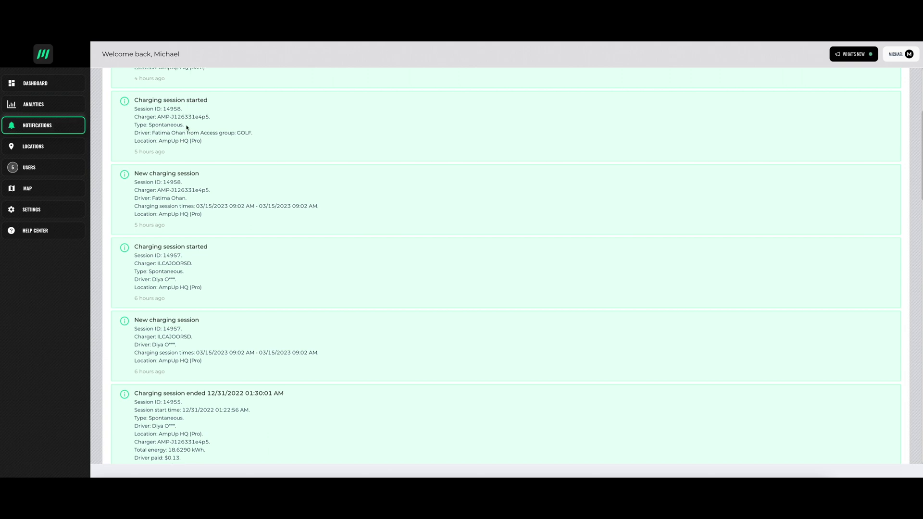
{"action": "scroll", "coordinate": [187, 125], "scroll_direction": "up", "scroll_amount": 2}
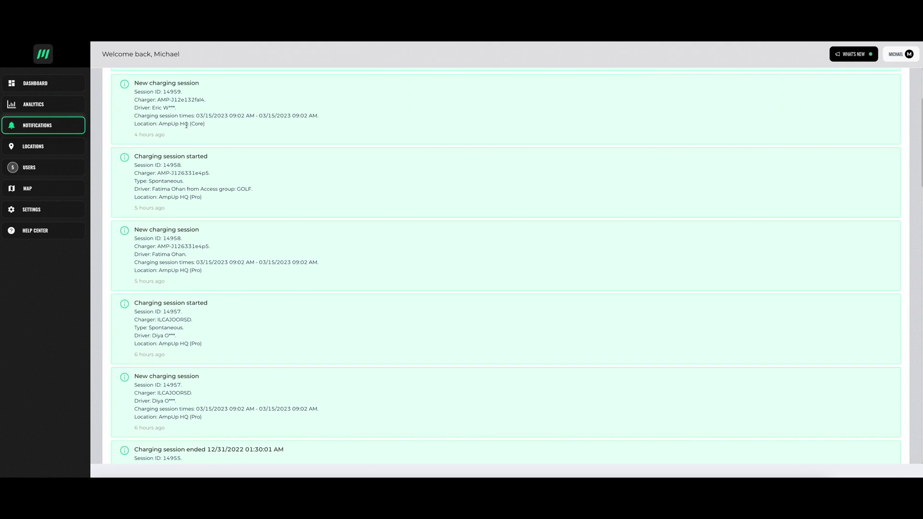
{"action": "scroll", "coordinate": [187, 128], "scroll_direction": "up", "scroll_amount": 3}
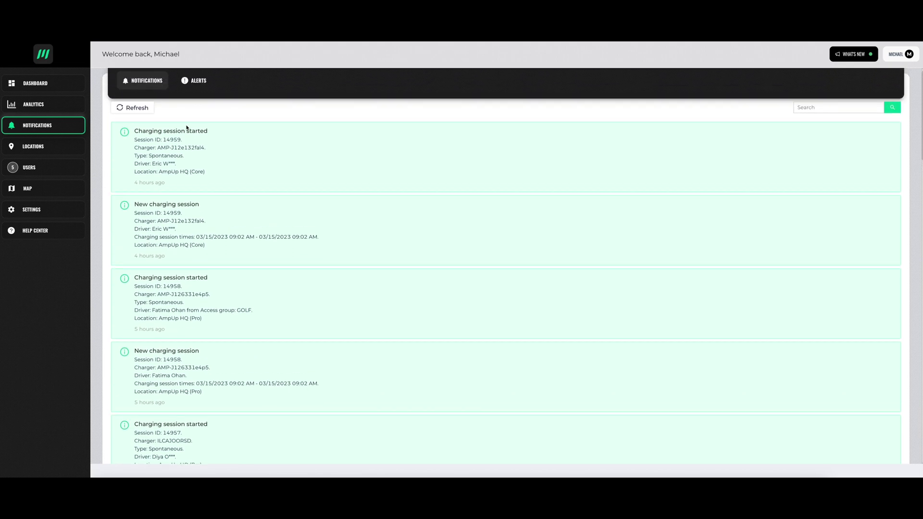
{"action": "scroll", "coordinate": [187, 128], "scroll_direction": "up", "scroll_amount": 1}
{"action": "left_click", "coordinate": [197, 94]}
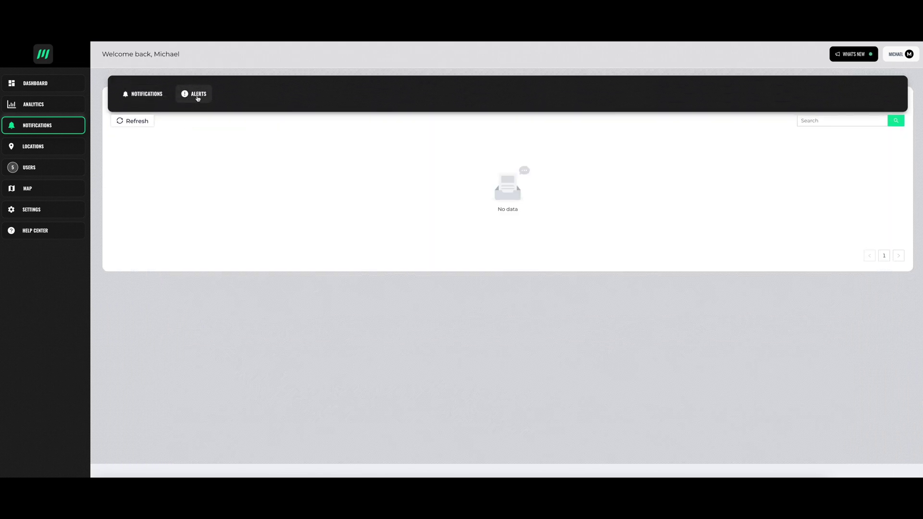
Open the operations view of the AmpUp HQ (Pro) location, try a load cap of 10 kW and discard it.
{"action": "left_click", "coordinate": [78, 147]}
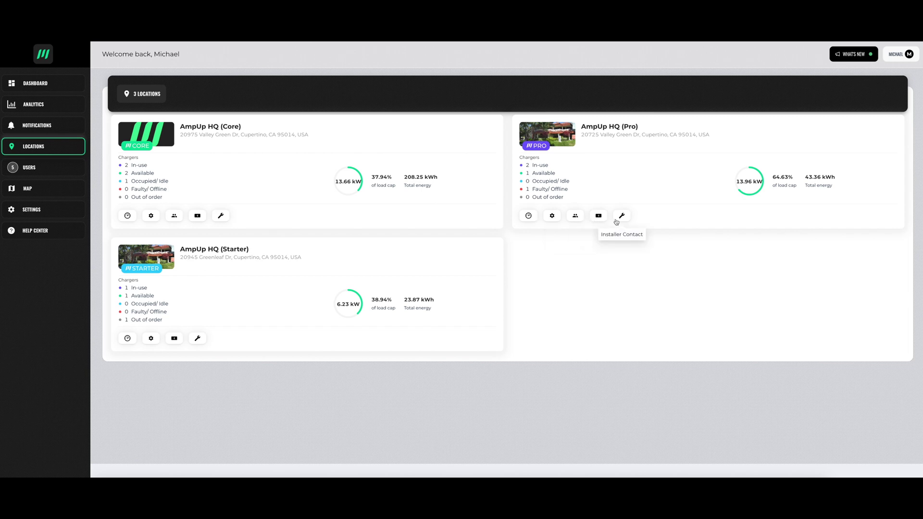
{"action": "left_click", "coordinate": [528, 217]}
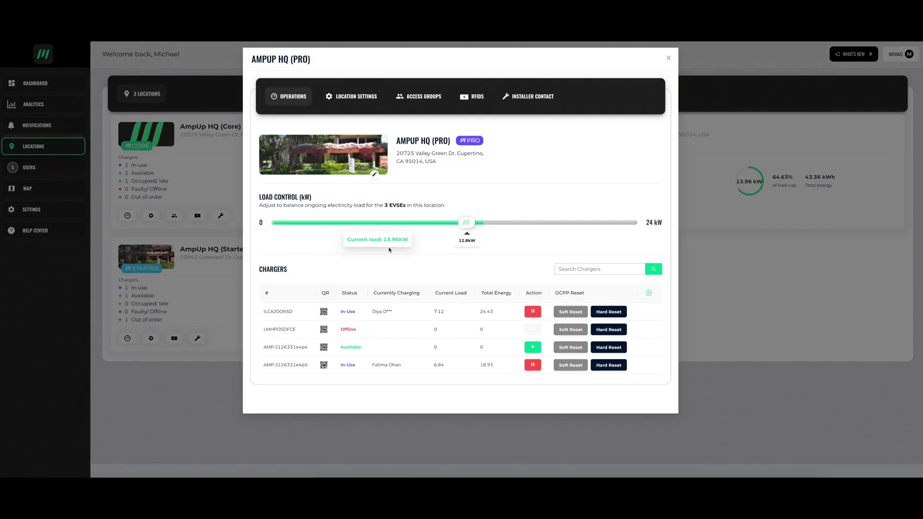
{"action": "left_click_drag", "start_coordinate": [467, 224], "coordinate": [425, 229]}
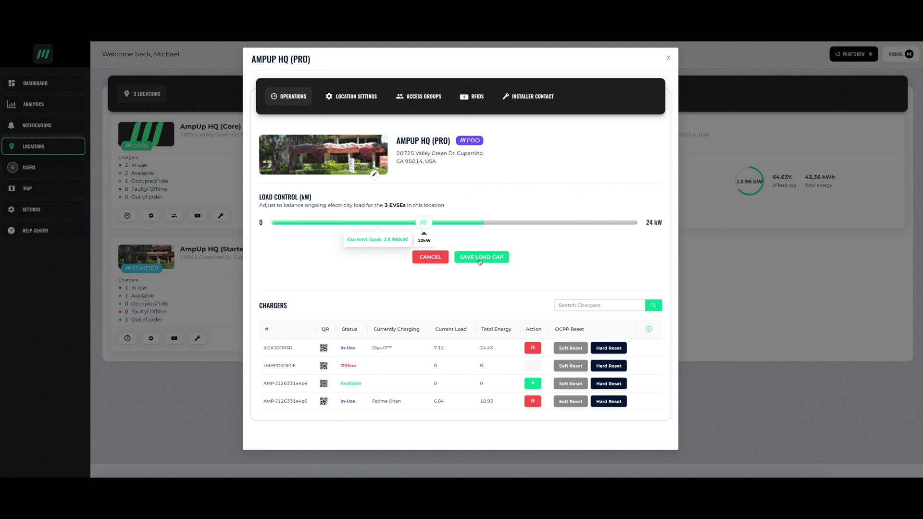
{"action": "left_click", "coordinate": [442, 262]}
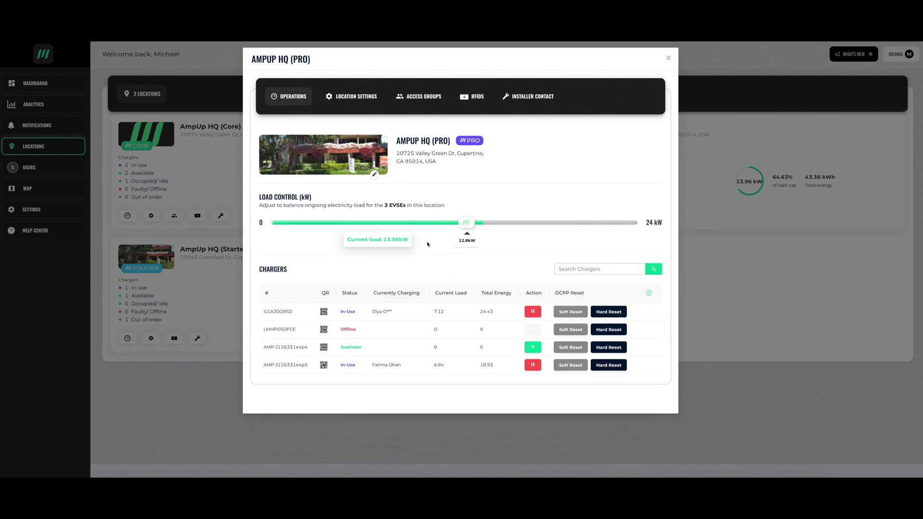
In the AmpUp HQ (Pro) location settings, try making the charger public, and switch both public charger and public visibility back off.
{"action": "left_click", "coordinate": [353, 104]}
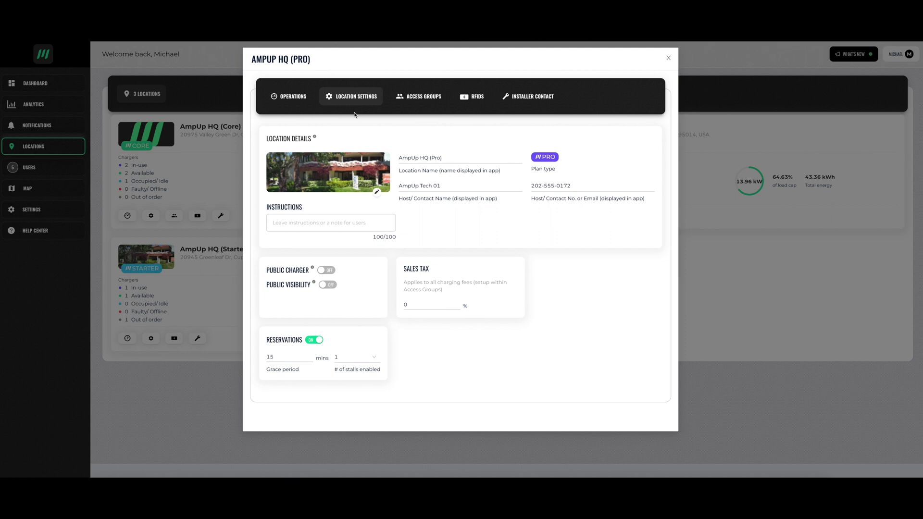
{"action": "left_click", "coordinate": [324, 273]}
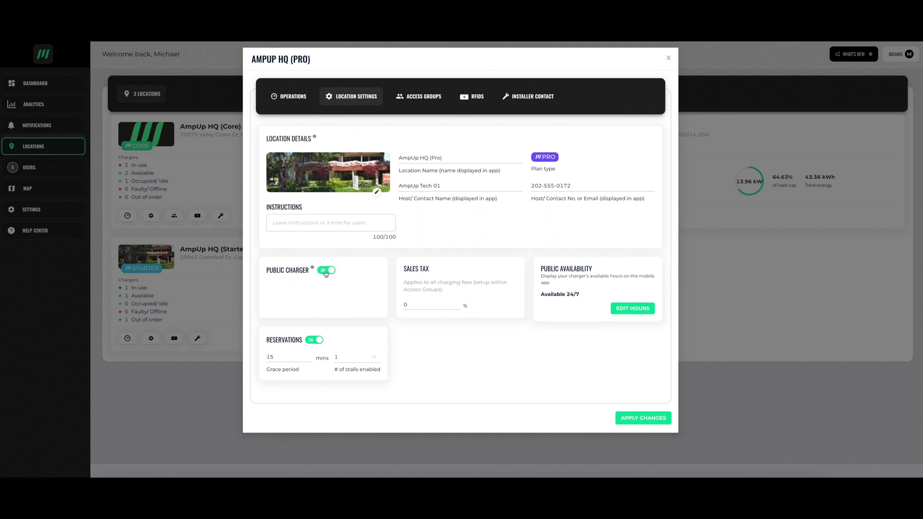
{"action": "left_click", "coordinate": [325, 272]}
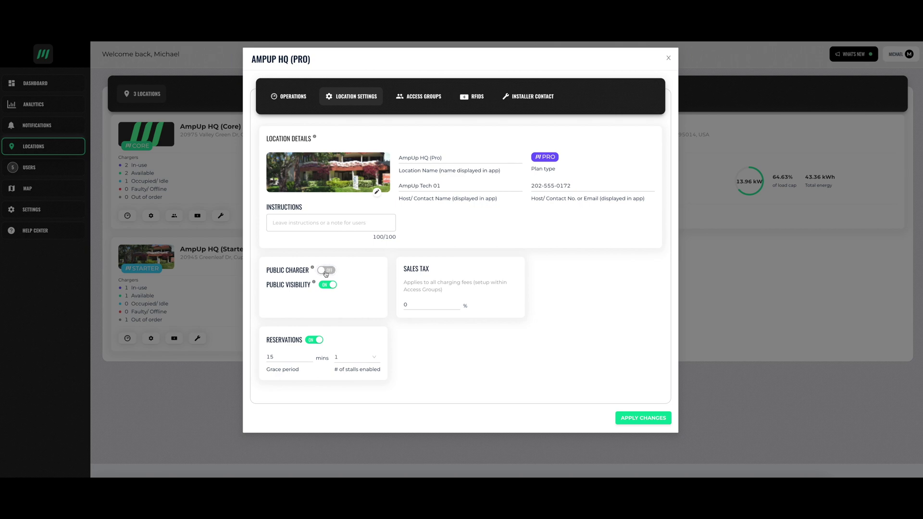
{"action": "left_click", "coordinate": [331, 285]}
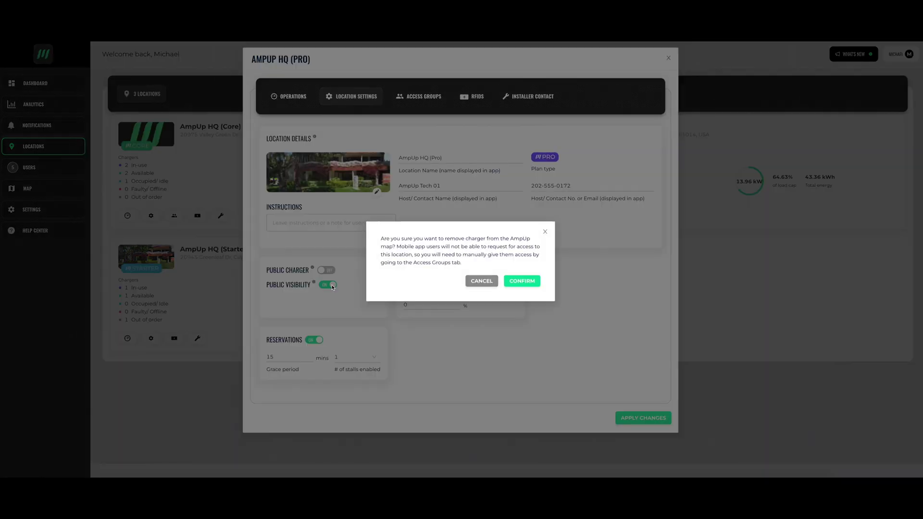
{"action": "left_click", "coordinate": [530, 280]}
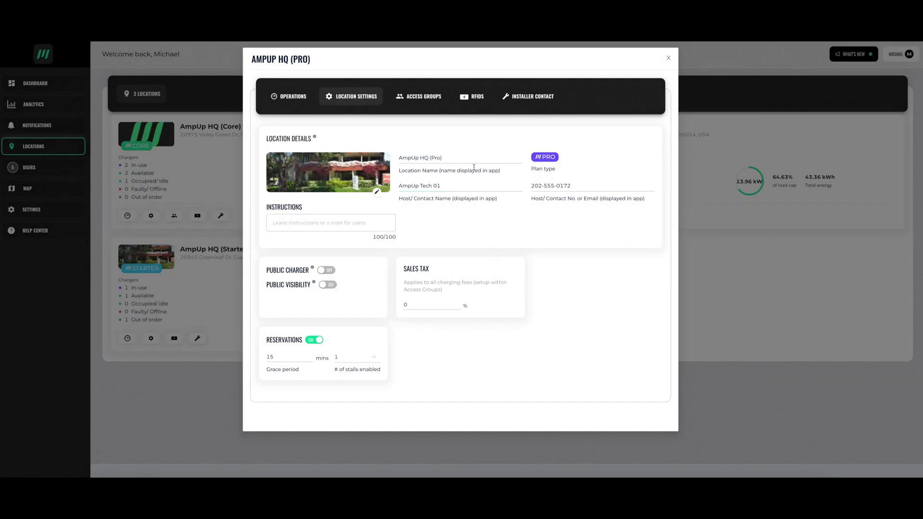
Examine the Light Efficient Design access group's price settings, session limit, idle fees and users, and close it without changes.
{"action": "left_click", "coordinate": [430, 101]}
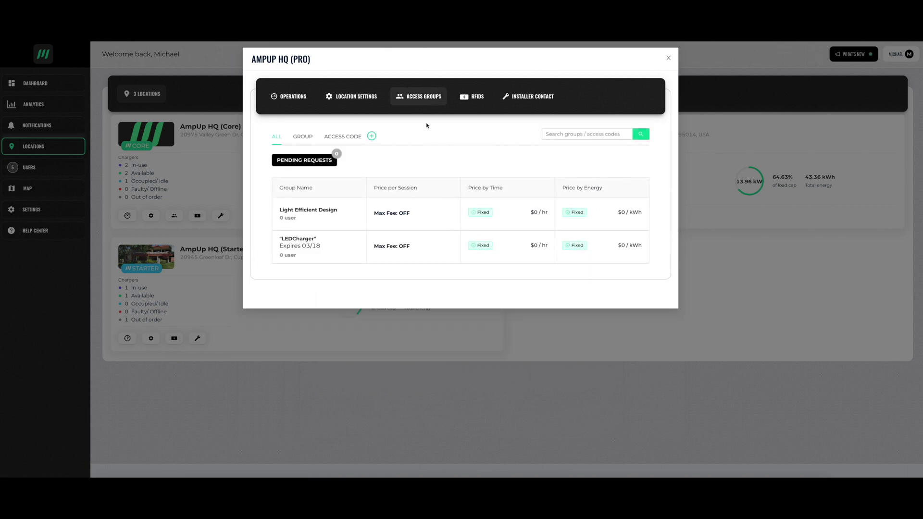
{"action": "left_click", "coordinate": [329, 213]}
{"action": "scroll", "coordinate": [393, 234], "scroll_direction": "down", "scroll_amount": 1}
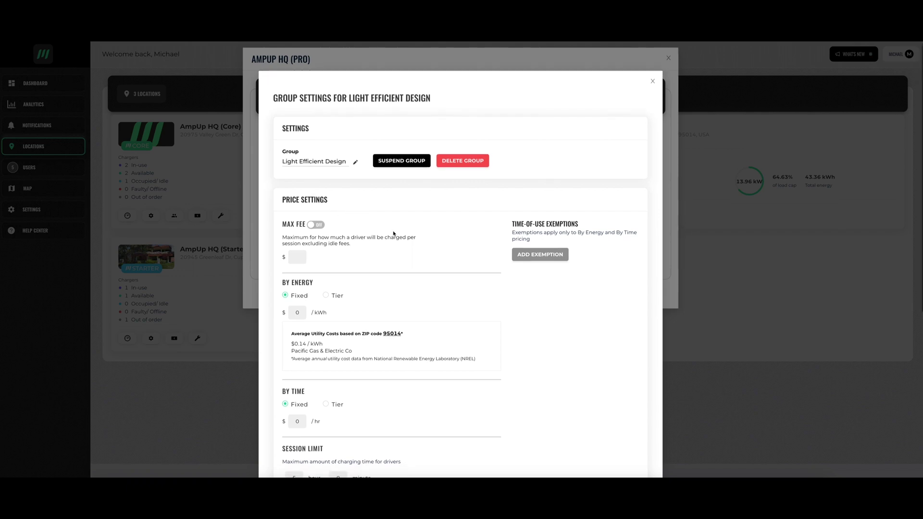
{"action": "scroll", "coordinate": [393, 233], "scroll_direction": "down", "scroll_amount": 1}
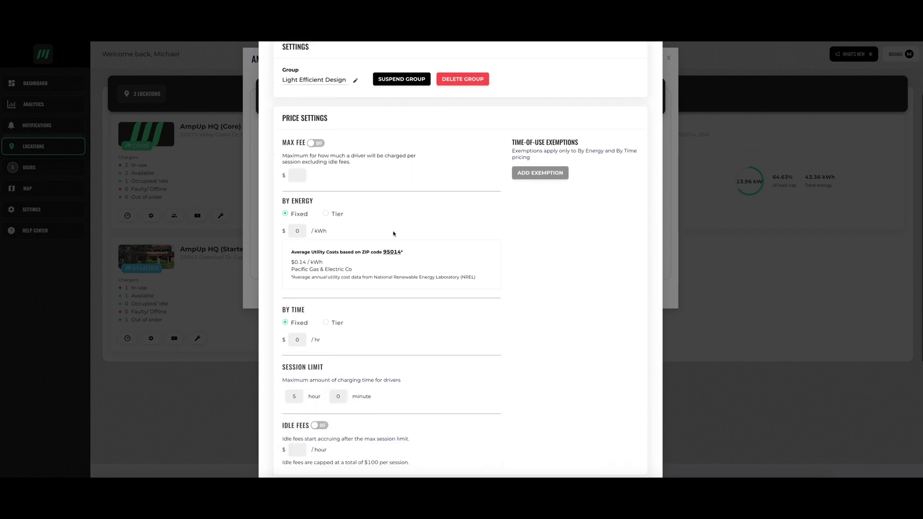
{"action": "scroll", "coordinate": [393, 233], "scroll_direction": "down", "scroll_amount": 2}
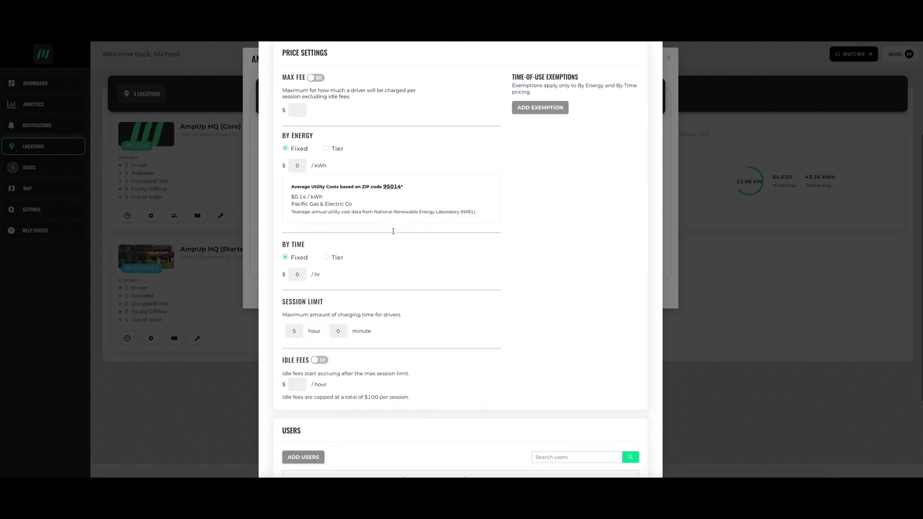
{"action": "scroll", "coordinate": [393, 231], "scroll_direction": "down", "scroll_amount": 1}
{"action": "scroll", "coordinate": [393, 234], "scroll_direction": "down", "scroll_amount": 1}
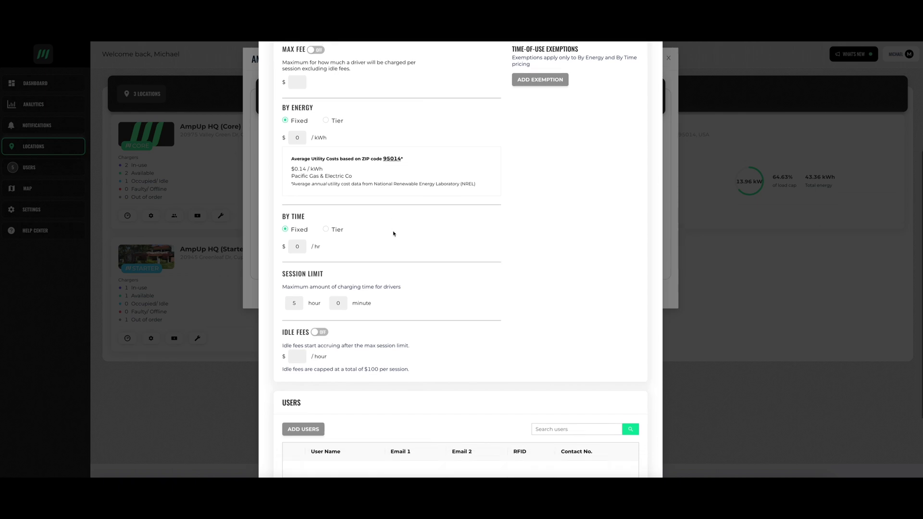
{"action": "scroll", "coordinate": [394, 234], "scroll_direction": "down", "scroll_amount": 3}
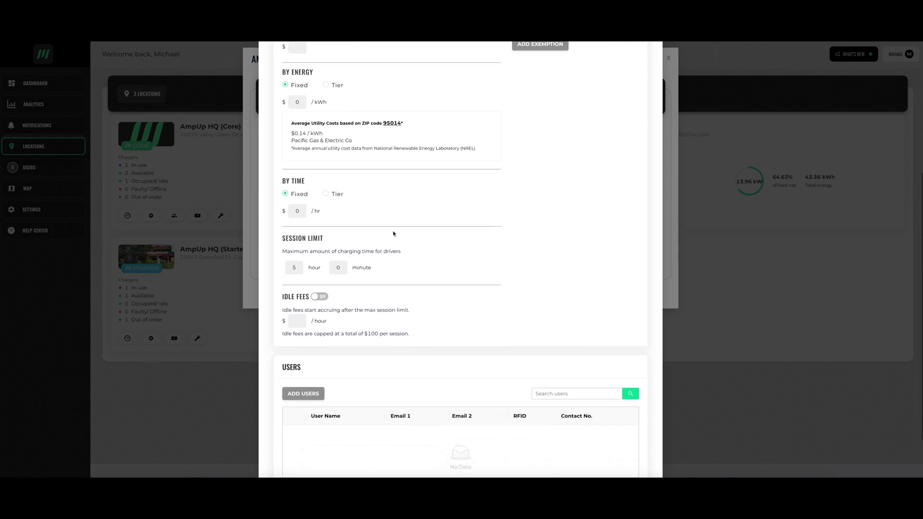
{"action": "scroll", "coordinate": [393, 233], "scroll_direction": "down", "scroll_amount": 3}
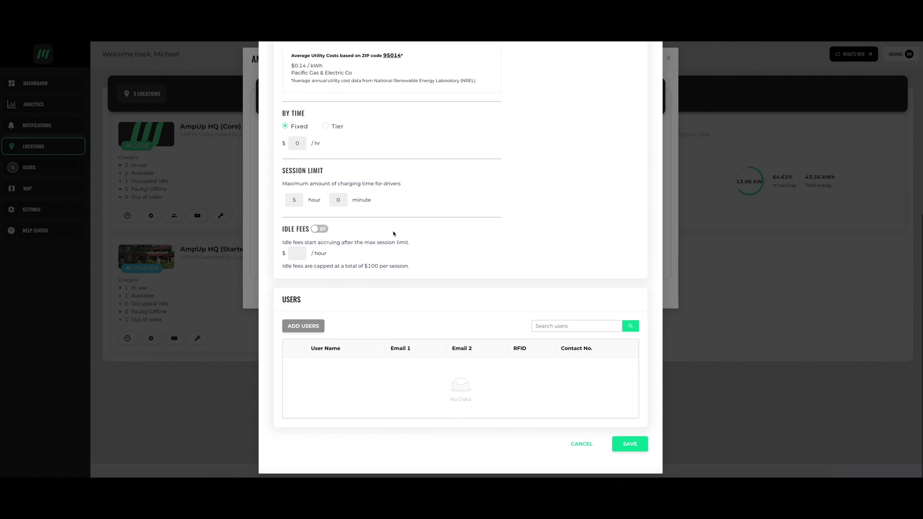
{"action": "scroll", "coordinate": [394, 233], "scroll_direction": "up", "scroll_amount": 5}
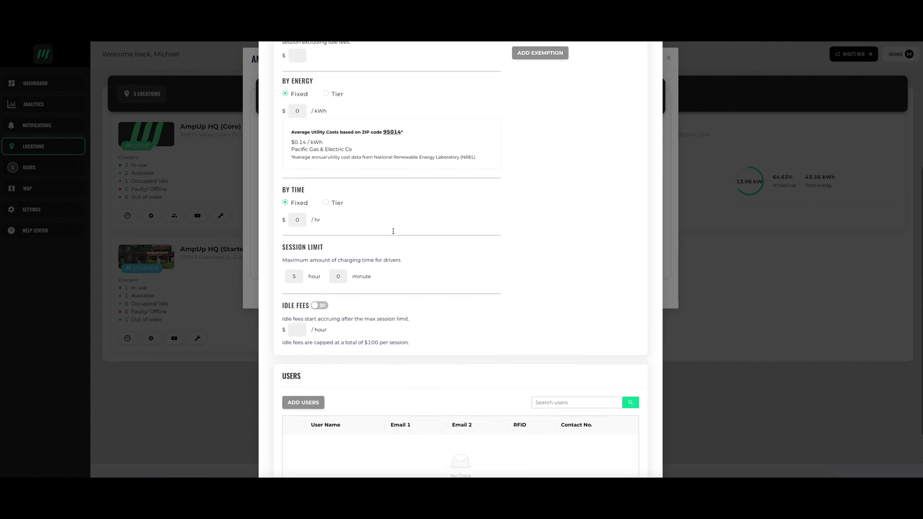
{"action": "scroll", "coordinate": [393, 233], "scroll_direction": "up", "scroll_amount": 4}
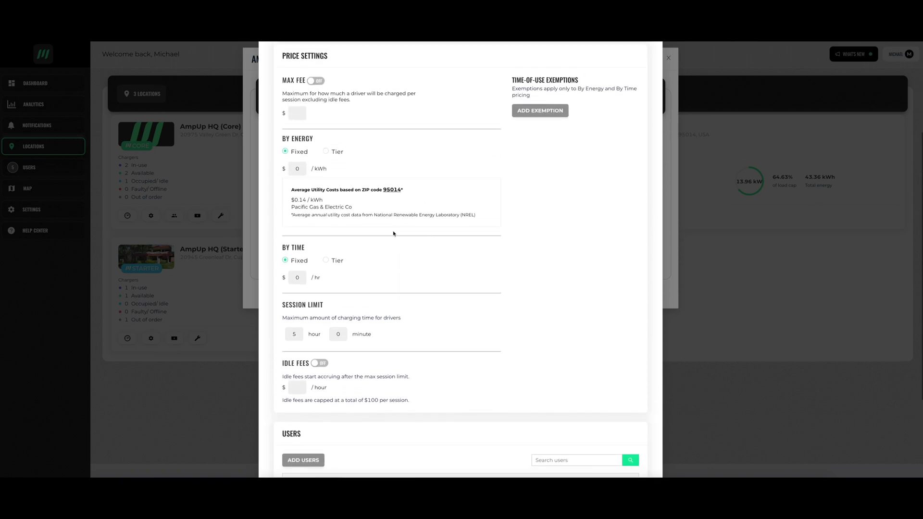
{"action": "scroll", "coordinate": [394, 233], "scroll_direction": "up", "scroll_amount": 5}
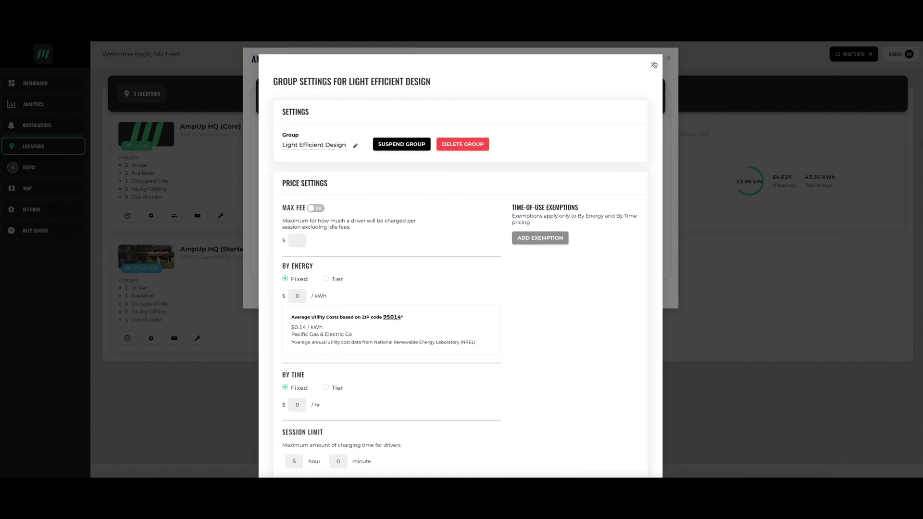
{"action": "left_click", "coordinate": [653, 62]}
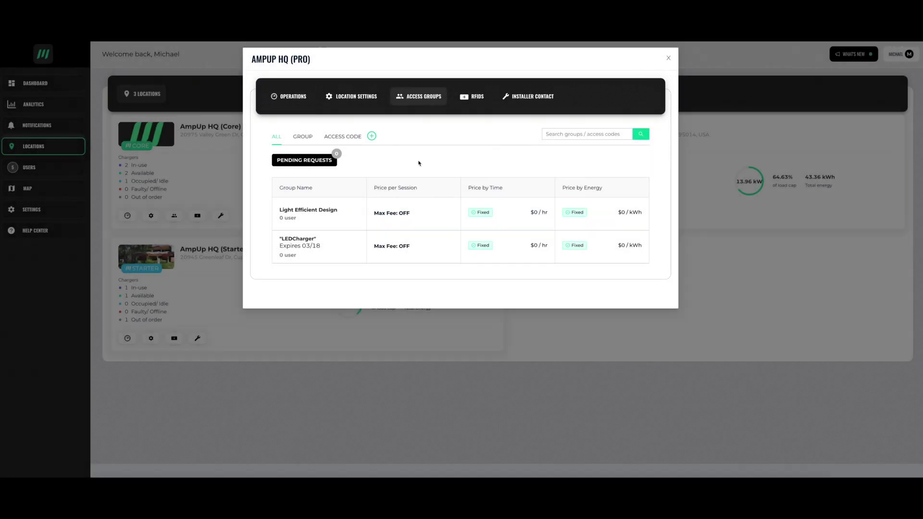
Filter the access groups by group and by access code, and examine the listed access code's price settings, session limit, idle fees and users.
{"action": "left_click", "coordinate": [305, 137]}
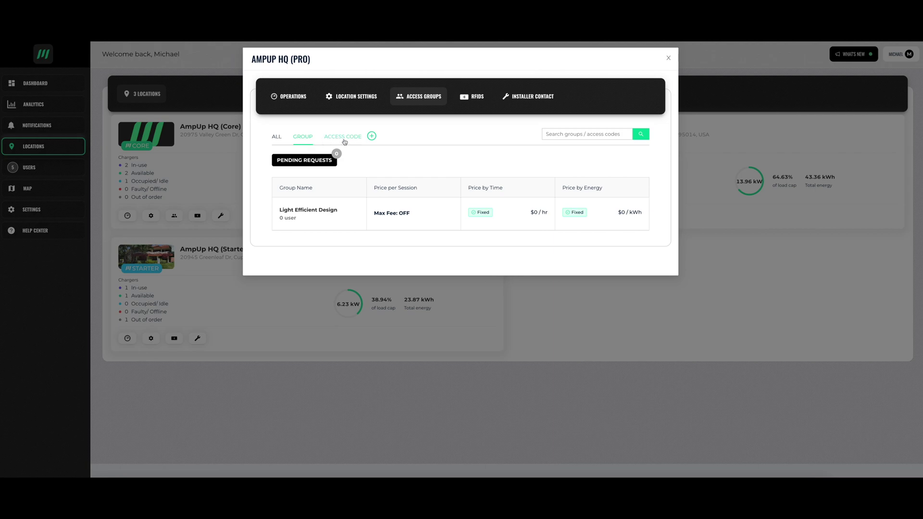
{"action": "left_click", "coordinate": [344, 139]}
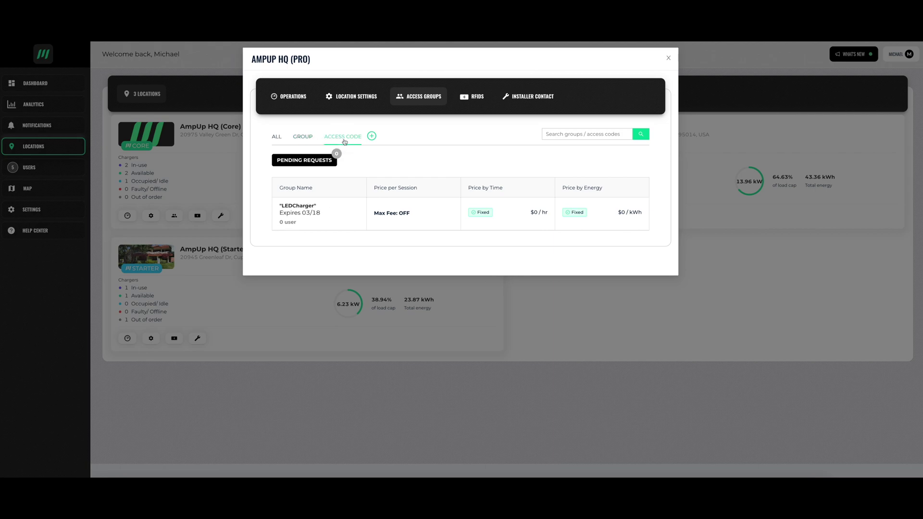
{"action": "left_click", "coordinate": [313, 209]}
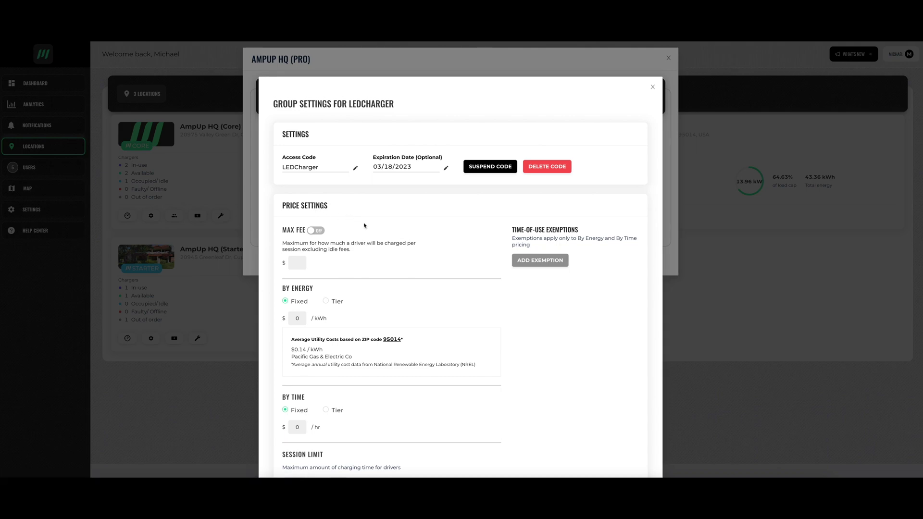
{"action": "scroll", "coordinate": [364, 226], "scroll_direction": "down", "scroll_amount": 2}
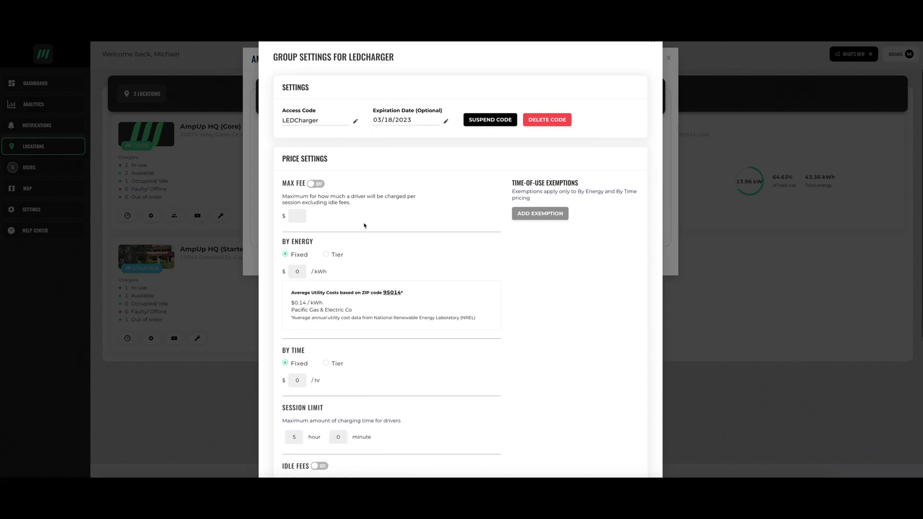
{"action": "scroll", "coordinate": [364, 226], "scroll_direction": "down", "scroll_amount": 2}
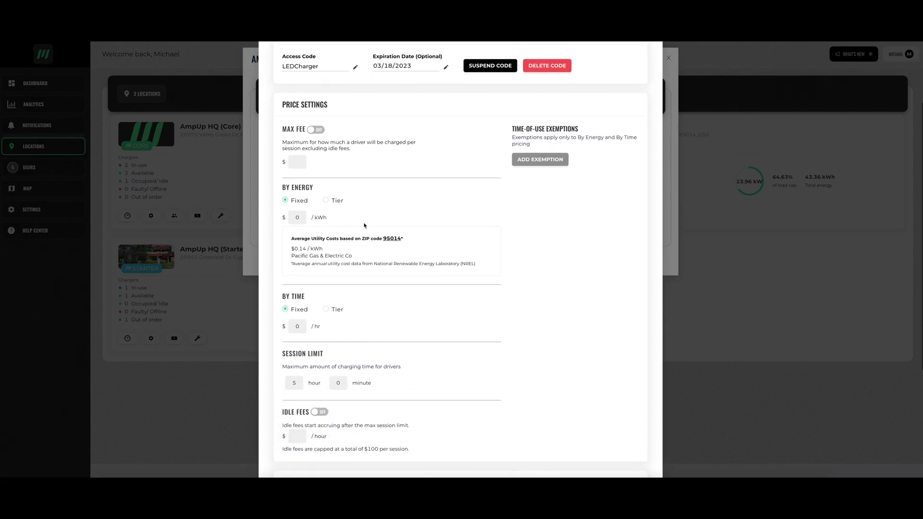
{"action": "scroll", "coordinate": [365, 225], "scroll_direction": "down", "scroll_amount": 2}
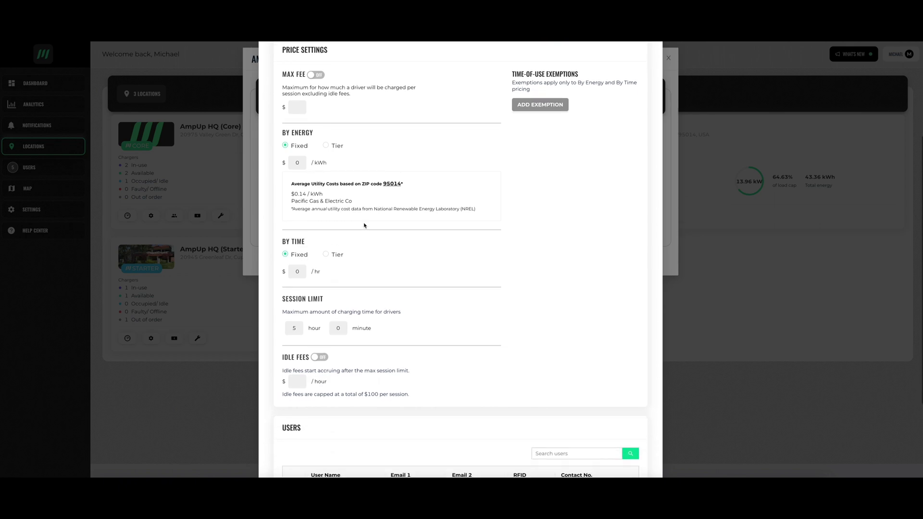
{"action": "scroll", "coordinate": [364, 225], "scroll_direction": "down", "scroll_amount": 3}
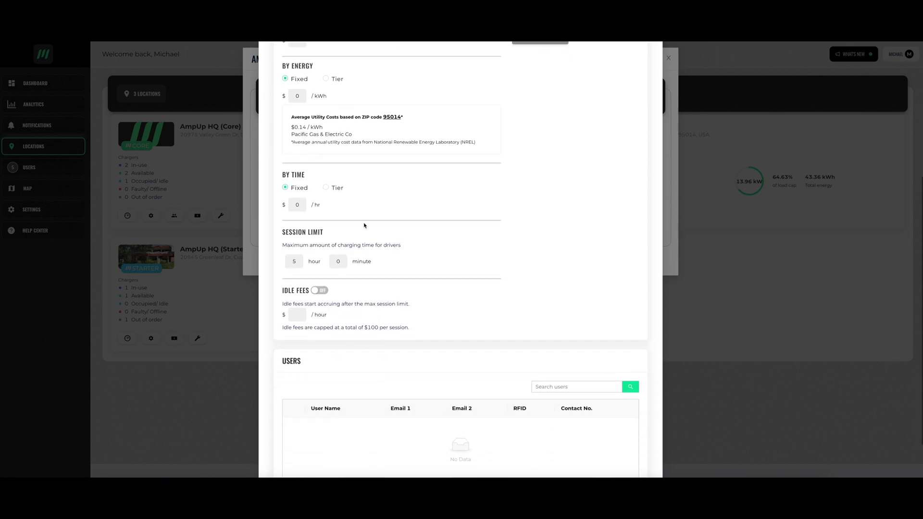
{"action": "scroll", "coordinate": [364, 225], "scroll_direction": "down", "scroll_amount": 3}
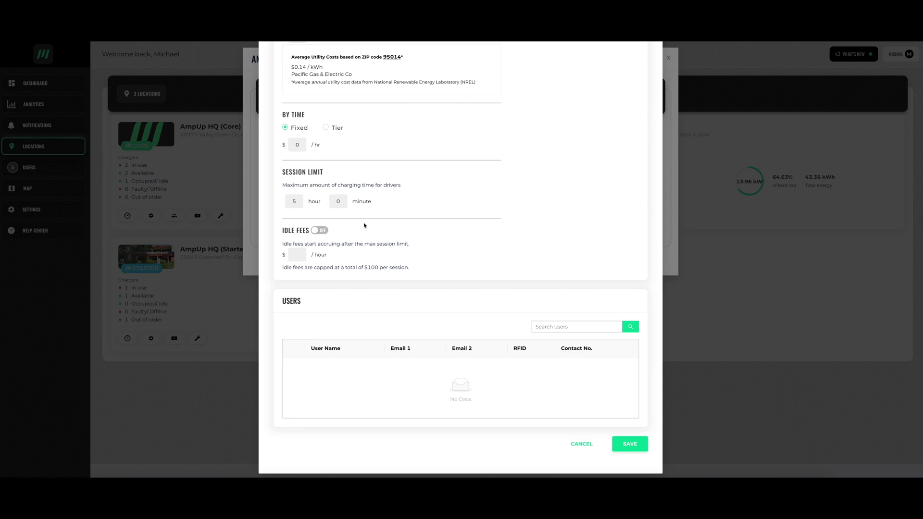
{"action": "scroll", "coordinate": [364, 226], "scroll_direction": "up", "scroll_amount": 5}
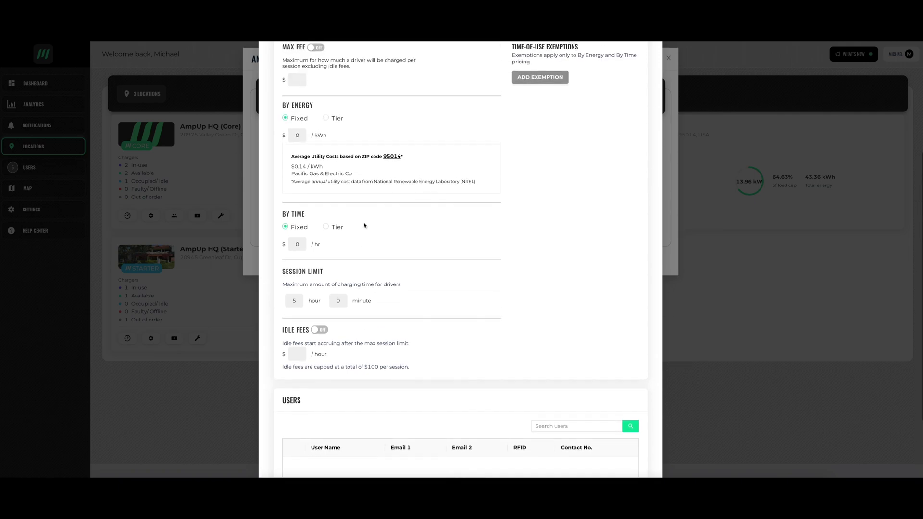
{"action": "scroll", "coordinate": [365, 226], "scroll_direction": "up", "scroll_amount": 4}
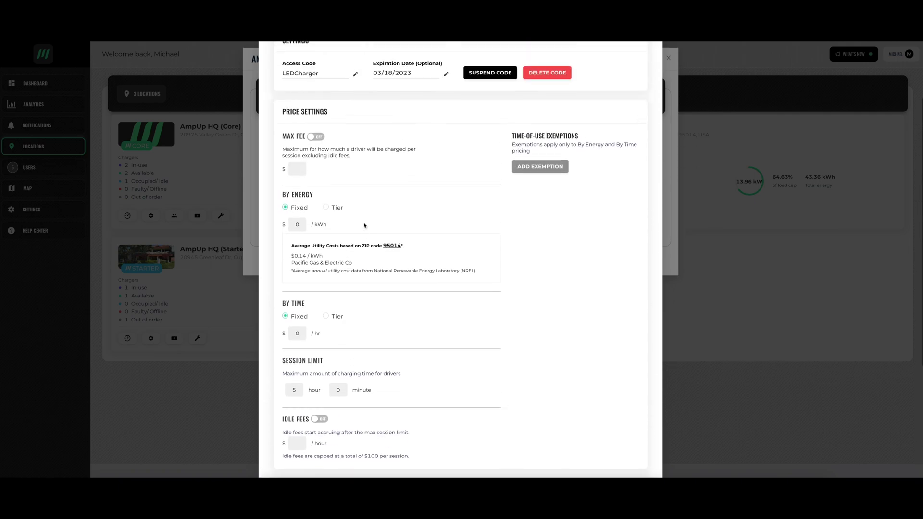
{"action": "scroll", "coordinate": [364, 225], "scroll_direction": "up", "scroll_amount": 4}
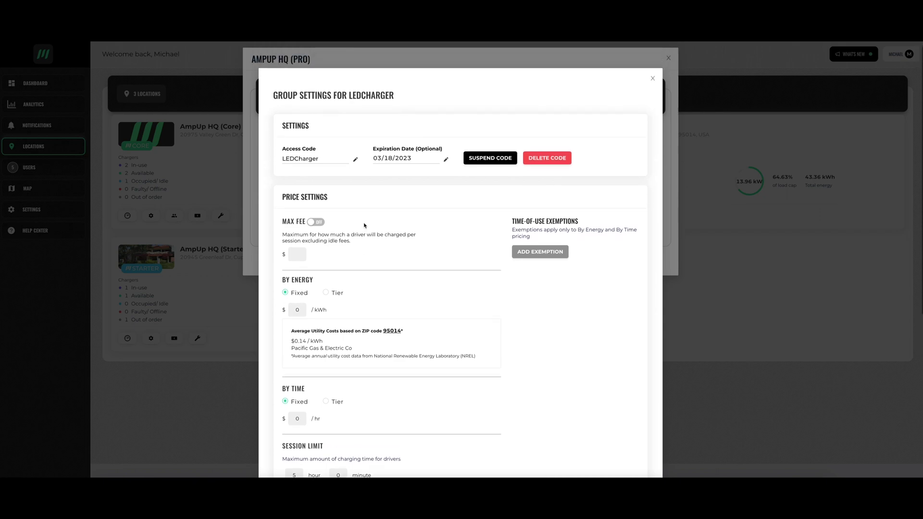
{"action": "scroll", "coordinate": [364, 225], "scroll_direction": "up", "scroll_amount": 1}
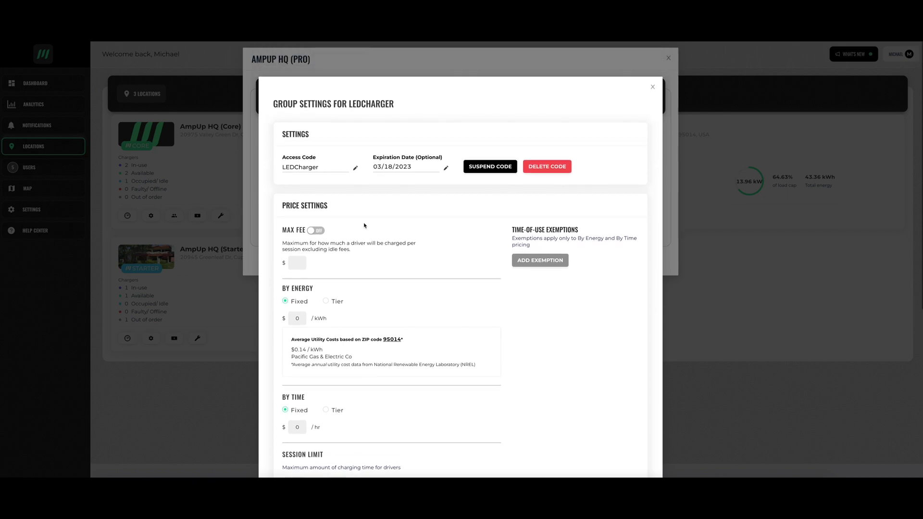
{"action": "left_click", "coordinate": [653, 88]}
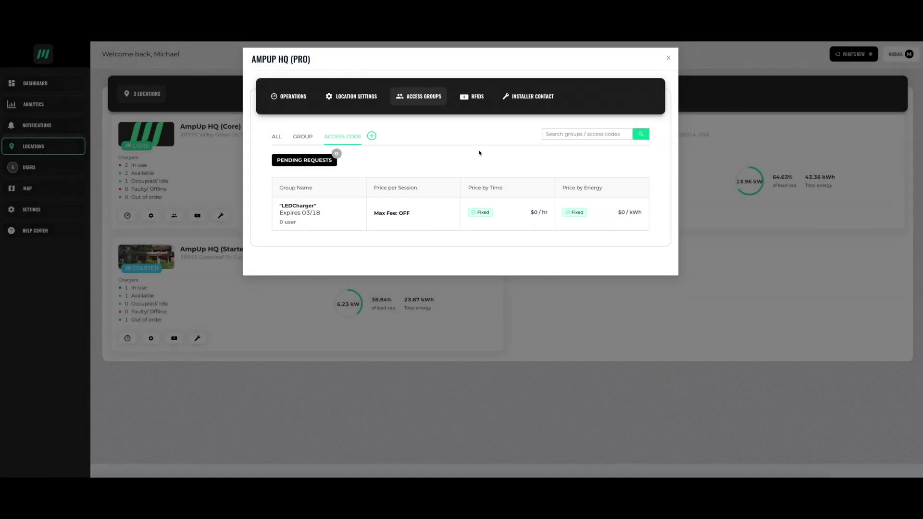
Examine the new group/access code form with both the Access Code and User Group types, and close it without creating anything.
{"action": "left_click", "coordinate": [373, 138]}
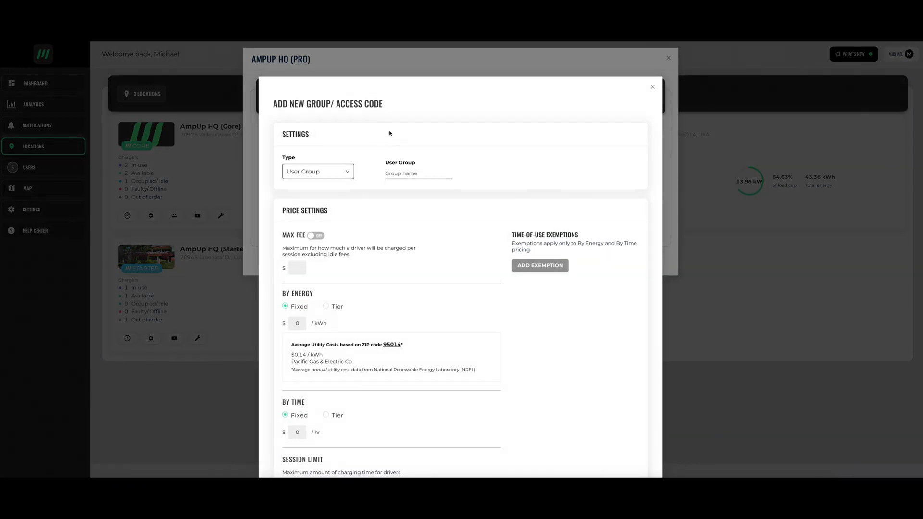
{"action": "left_click", "coordinate": [337, 177]}
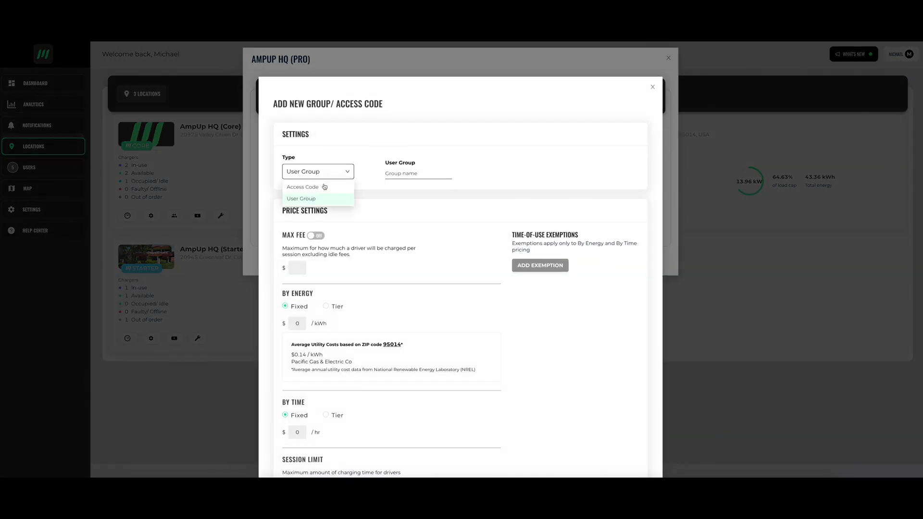
{"action": "left_click", "coordinate": [325, 187]}
{"action": "left_click", "coordinate": [317, 177]}
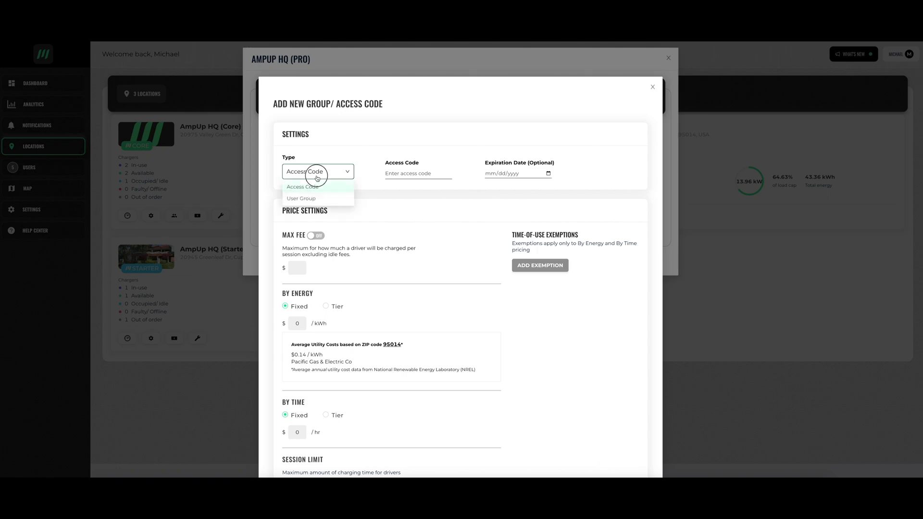
{"action": "left_click", "coordinate": [312, 198]}
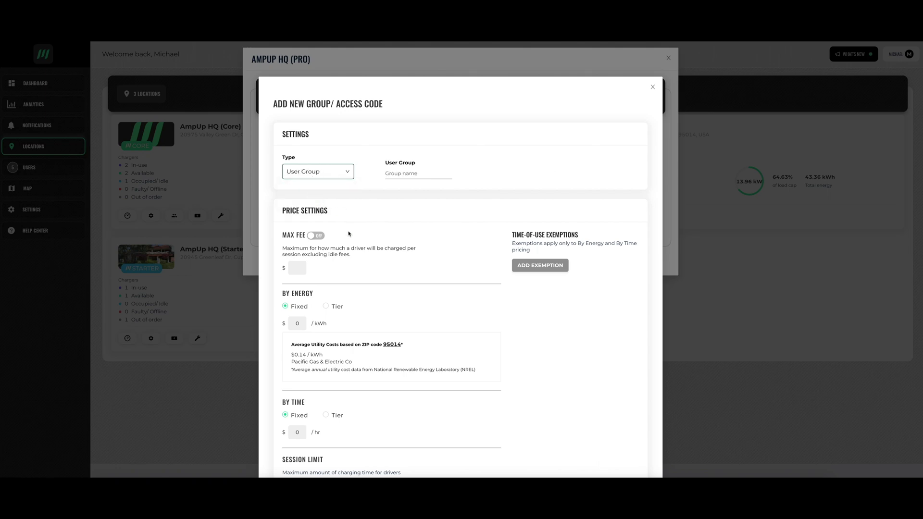
{"action": "scroll", "coordinate": [348, 234], "scroll_direction": "down", "scroll_amount": 2}
{"action": "scroll", "coordinate": [348, 234], "scroll_direction": "down", "scroll_amount": 2}
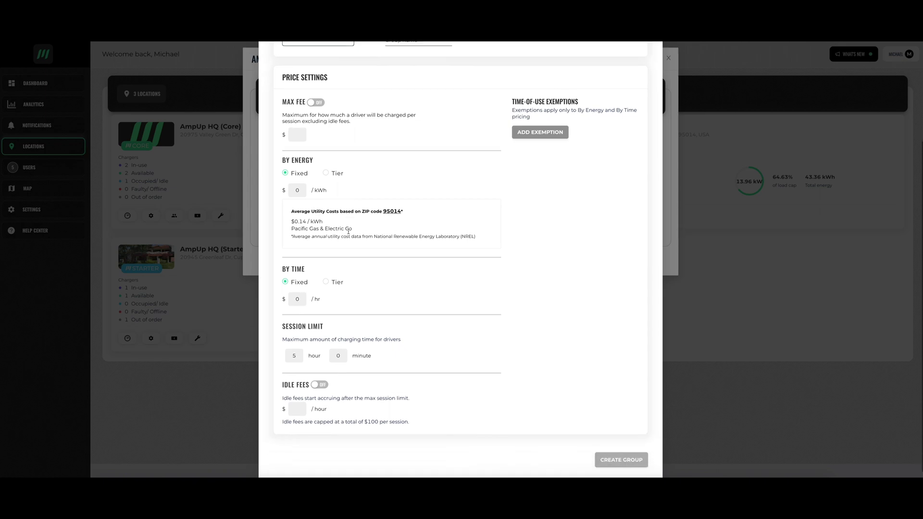
{"action": "scroll", "coordinate": [348, 232], "scroll_direction": "down", "scroll_amount": 1}
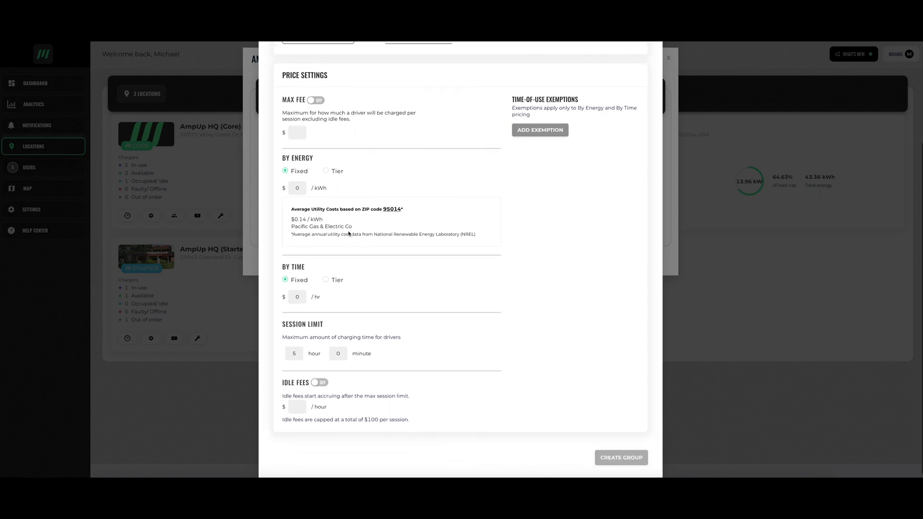
{"action": "scroll", "coordinate": [348, 234], "scroll_direction": "up", "scroll_amount": 2}
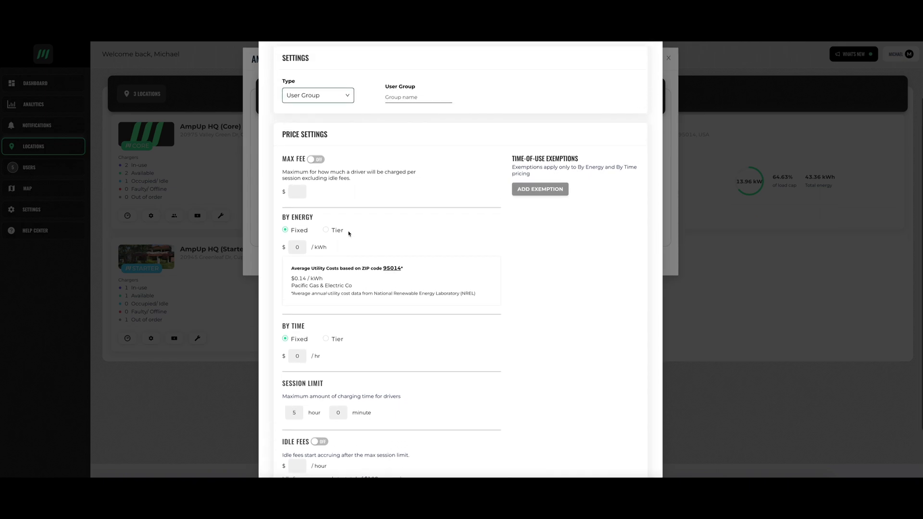
{"action": "scroll", "coordinate": [349, 233], "scroll_direction": "up", "scroll_amount": 2}
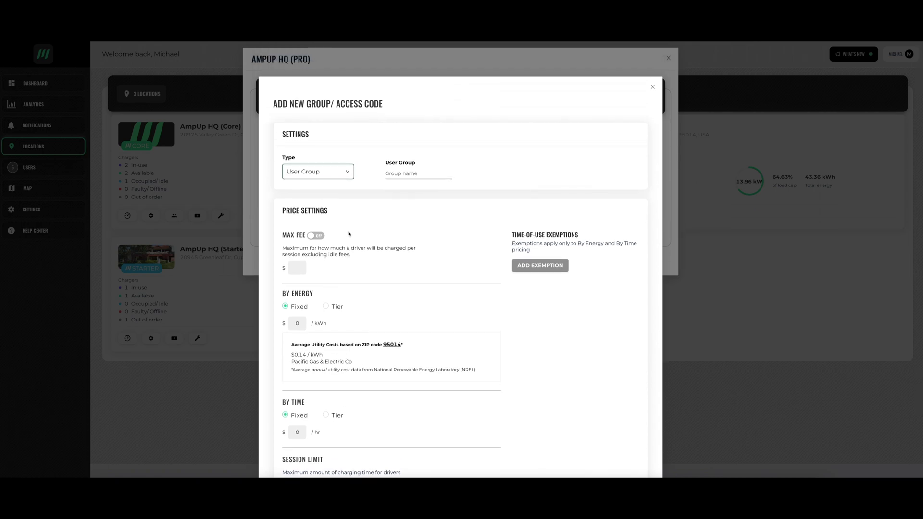
{"action": "left_click", "coordinate": [653, 87]}
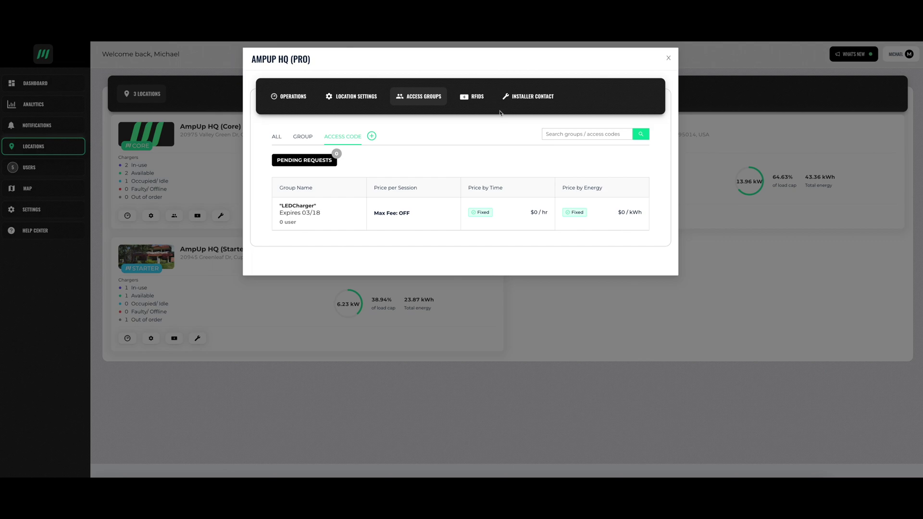
Look through the location's active and inactive RFIDs, and check the options for adding new ones without choosing any.
{"action": "left_click", "coordinate": [474, 98]}
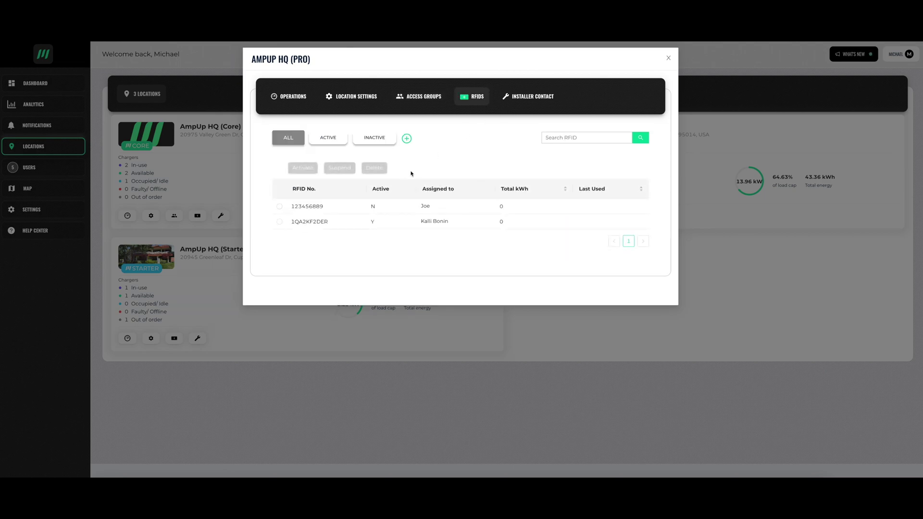
{"action": "left_click", "coordinate": [328, 138]}
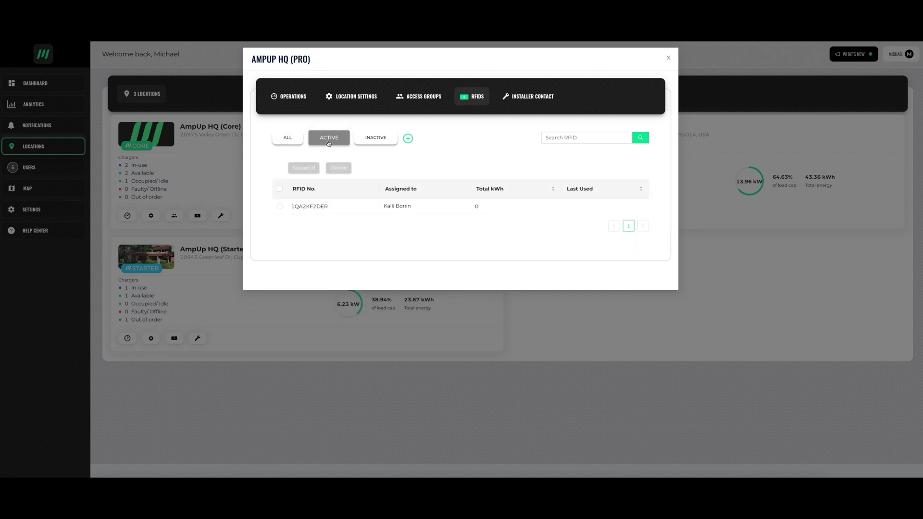
{"action": "left_click", "coordinate": [374, 143]}
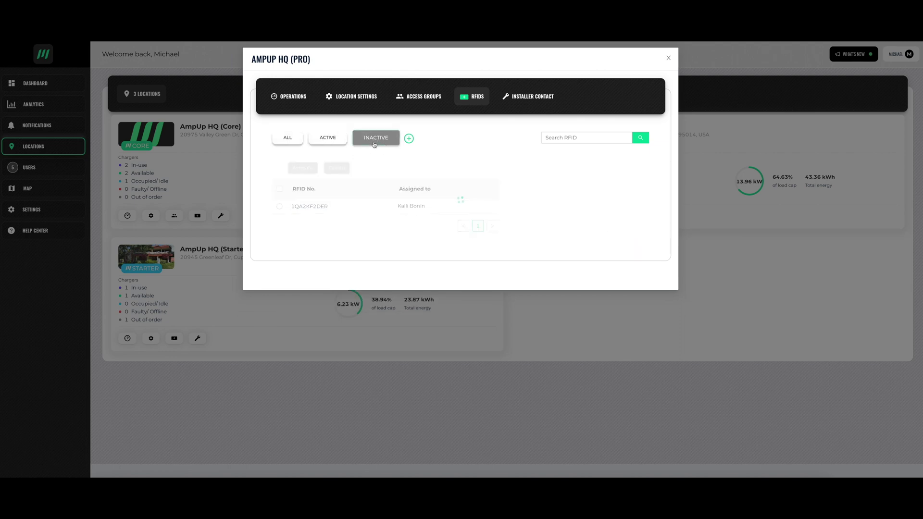
{"action": "left_click", "coordinate": [410, 139]}
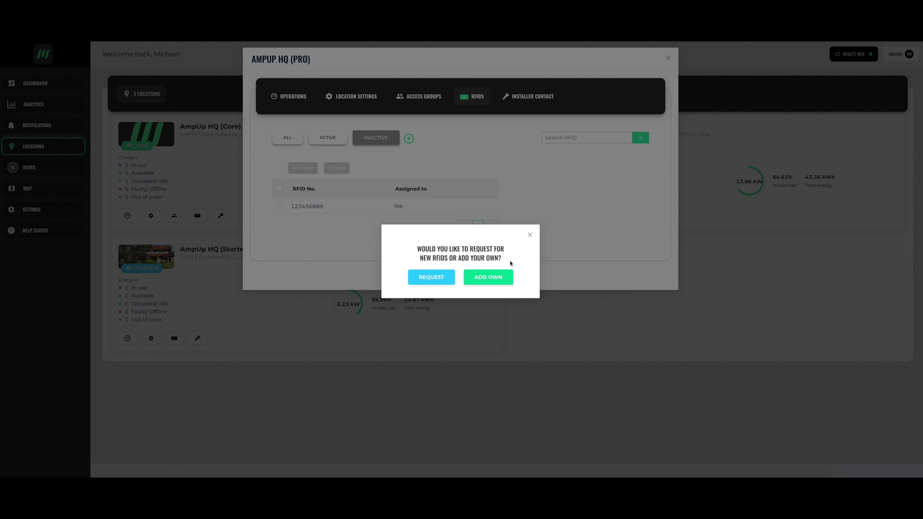
{"action": "left_click", "coordinate": [530, 235]}
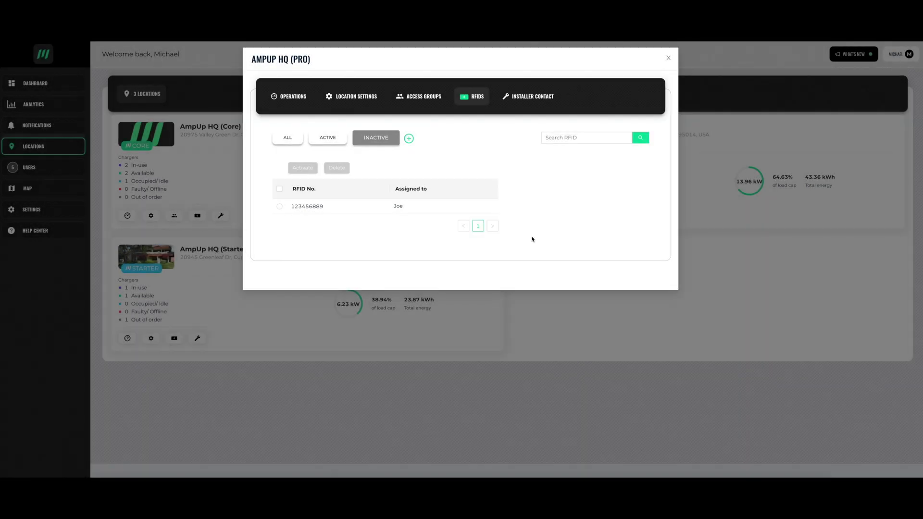
Look at the location's installer contact and its editable details, and close the contact form without saving.
{"action": "left_click", "coordinate": [522, 97]}
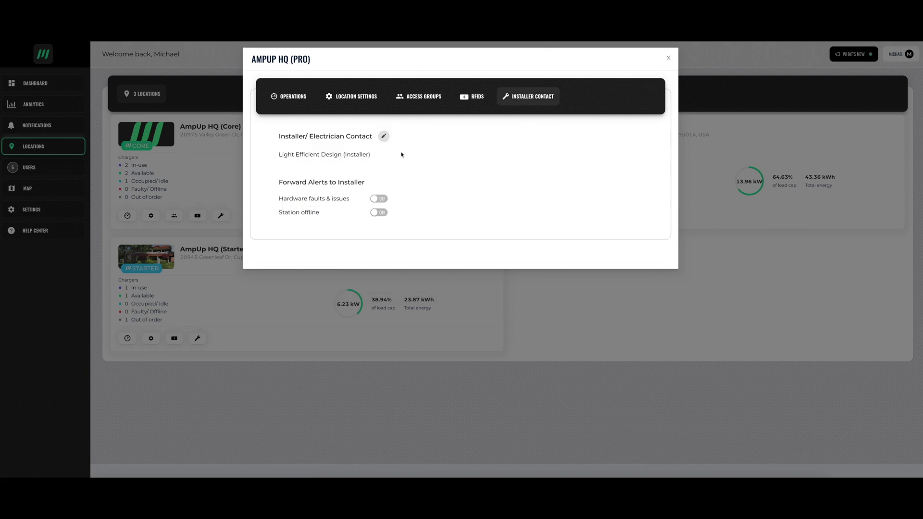
{"action": "left_click", "coordinate": [383, 137]}
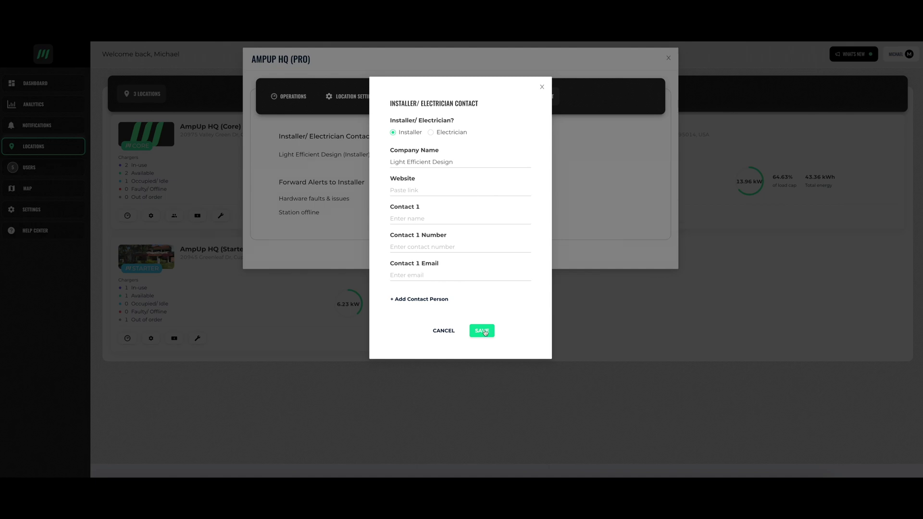
{"action": "left_click", "coordinate": [542, 87]}
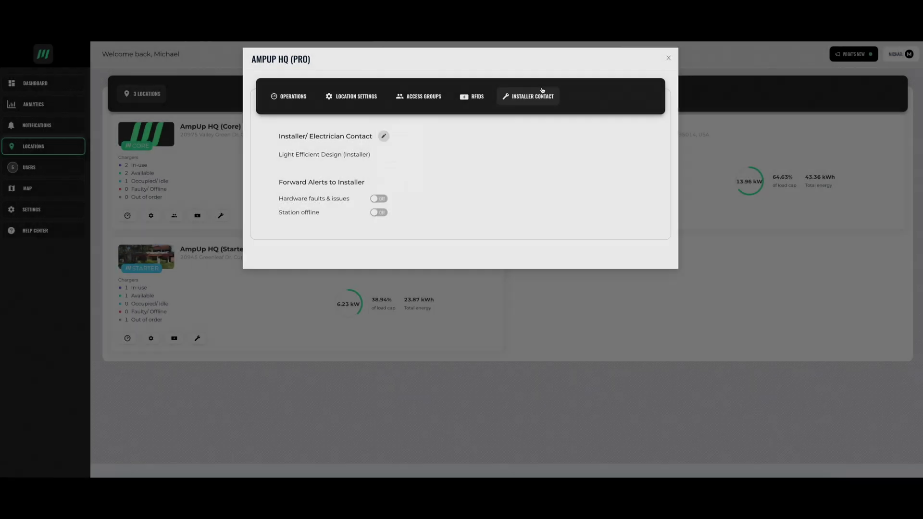
Try to turn on forwarding of hardware fault and station offline alerts to the installer, dismiss the messages and close the AmpUp HQ (Pro) details.
{"action": "left_click", "coordinate": [379, 199]}
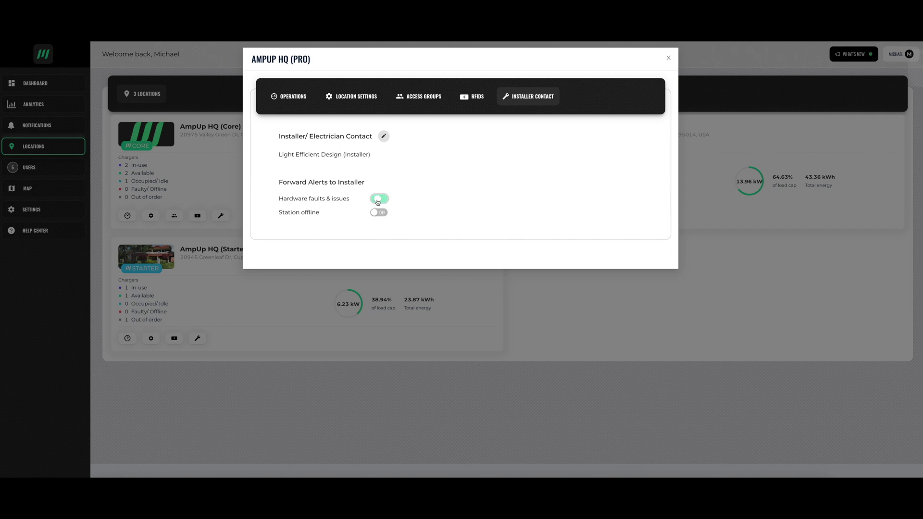
{"action": "left_click", "coordinate": [382, 201]}
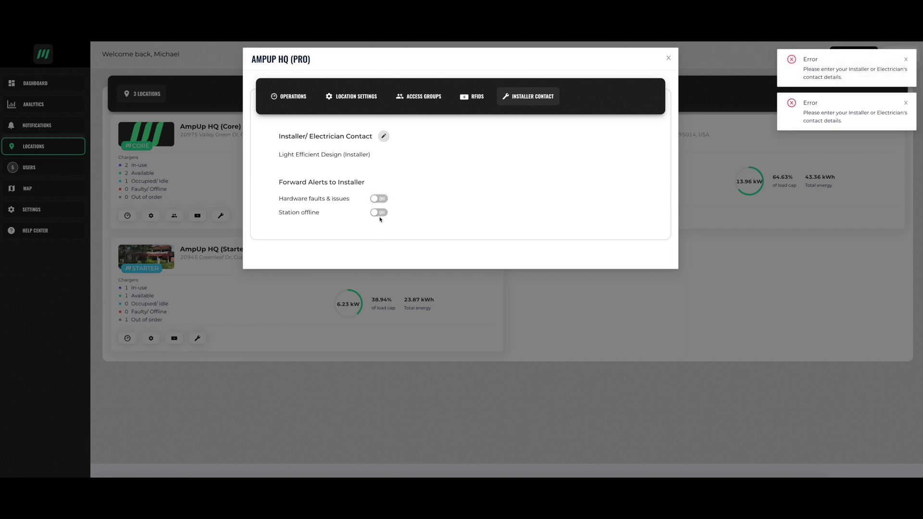
{"action": "left_click", "coordinate": [379, 215]}
{"action": "left_click", "coordinate": [379, 214]}
{"action": "left_click", "coordinate": [906, 60]}
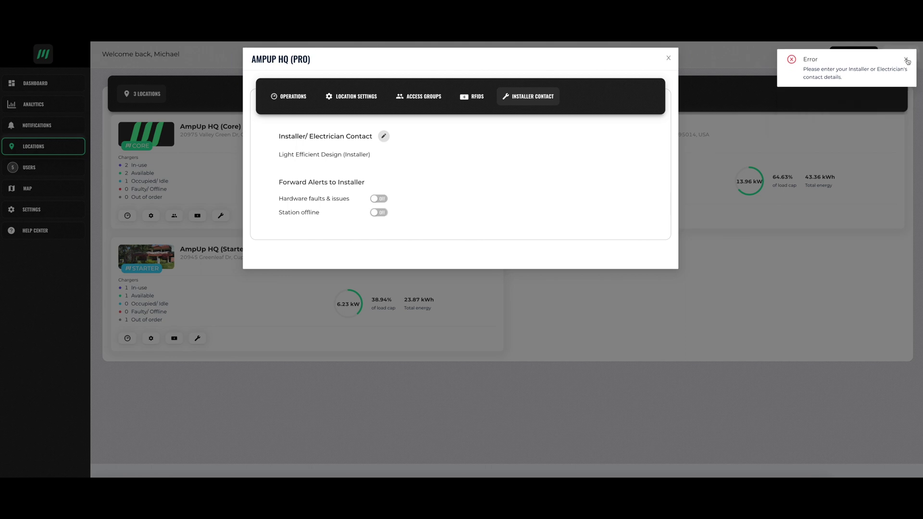
{"action": "left_click", "coordinate": [907, 60]}
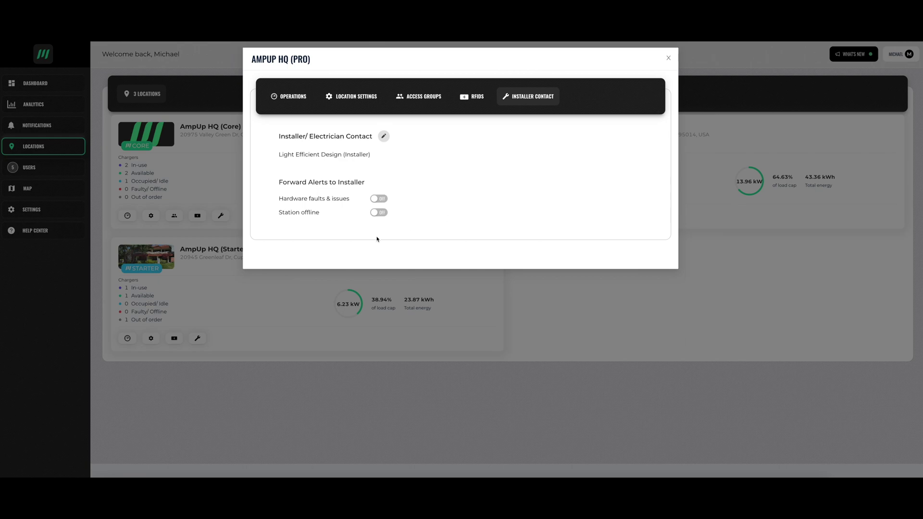
{"action": "left_click", "coordinate": [30, 174]}
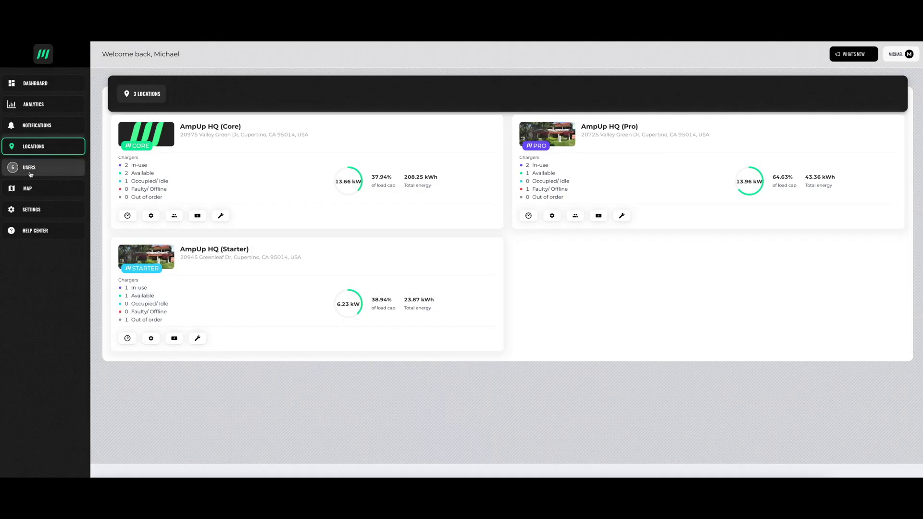
Look through the users list, and inspect the AmpUp HQ Core, Pro and Starter locations on the map.
{"action": "left_click", "coordinate": [31, 174]}
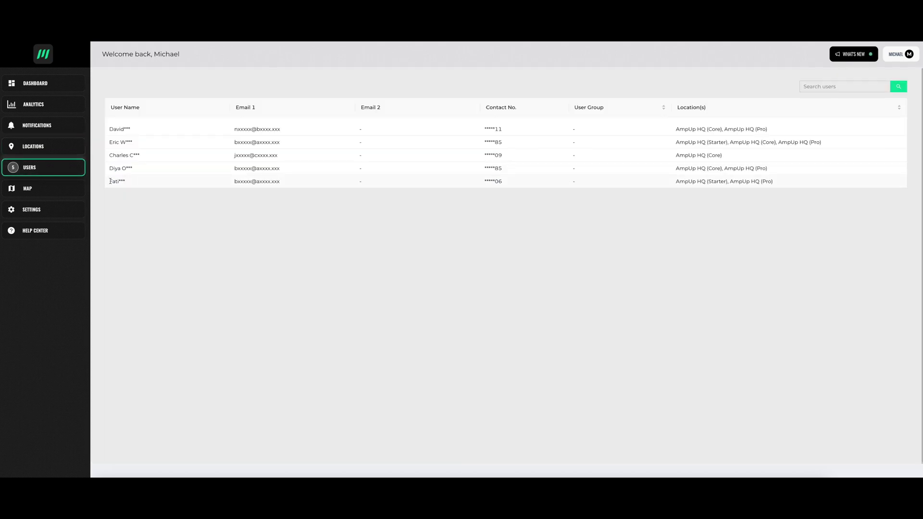
{"action": "left_click", "coordinate": [59, 187]}
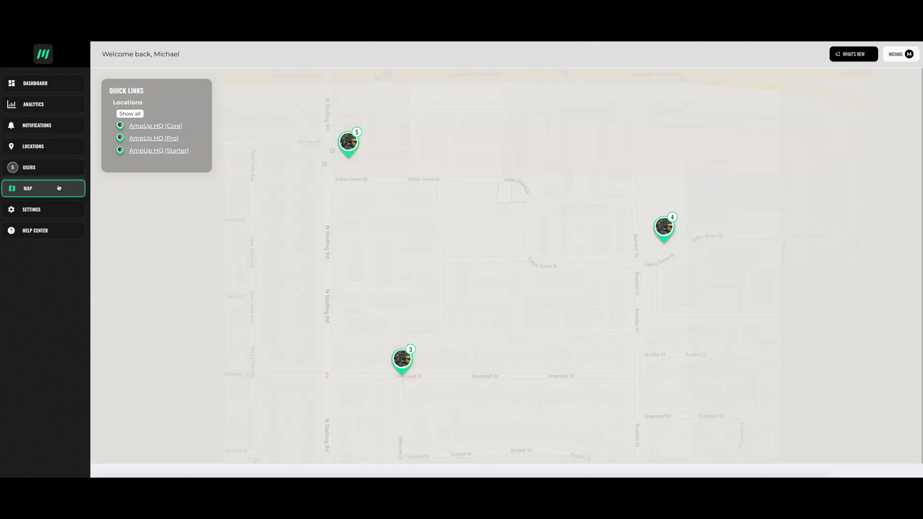
{"action": "left_click", "coordinate": [356, 138]}
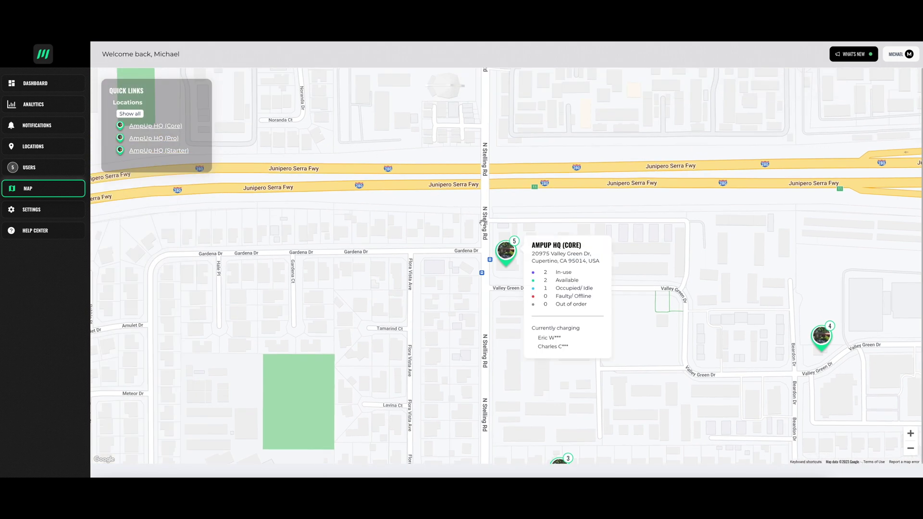
{"action": "left_click", "coordinate": [820, 337]}
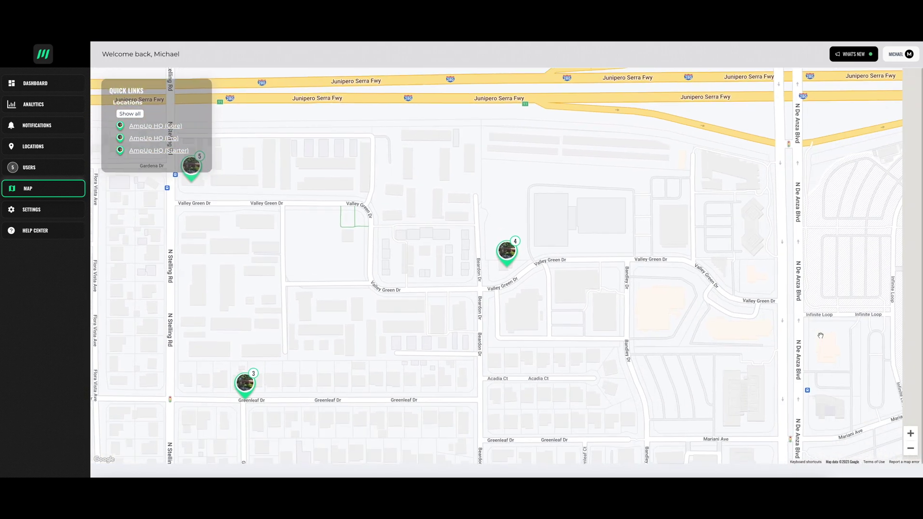
{"action": "left_click", "coordinate": [247, 386]}
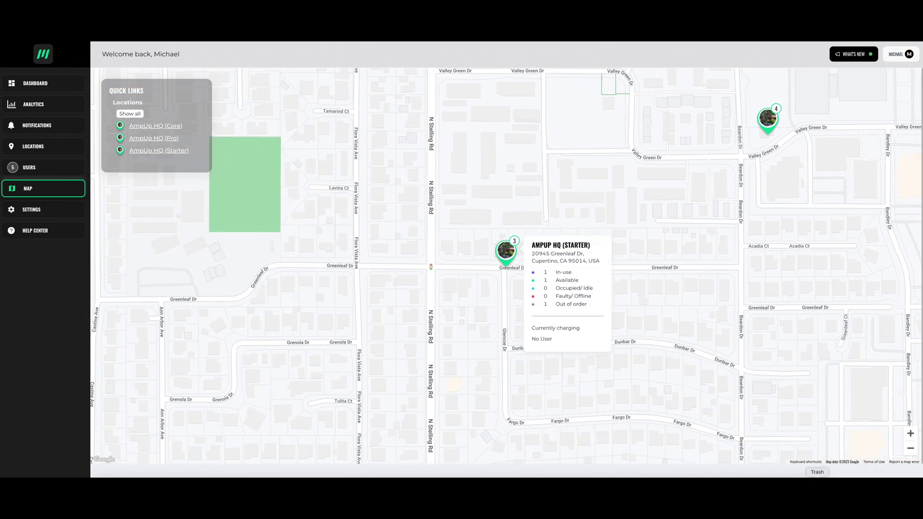
Zoom the map out from the AmpUp HQ (Starter) location until much of California is in view.
{"action": "left_click", "coordinate": [910, 449]}
{"action": "left_click", "coordinate": [910, 449]}
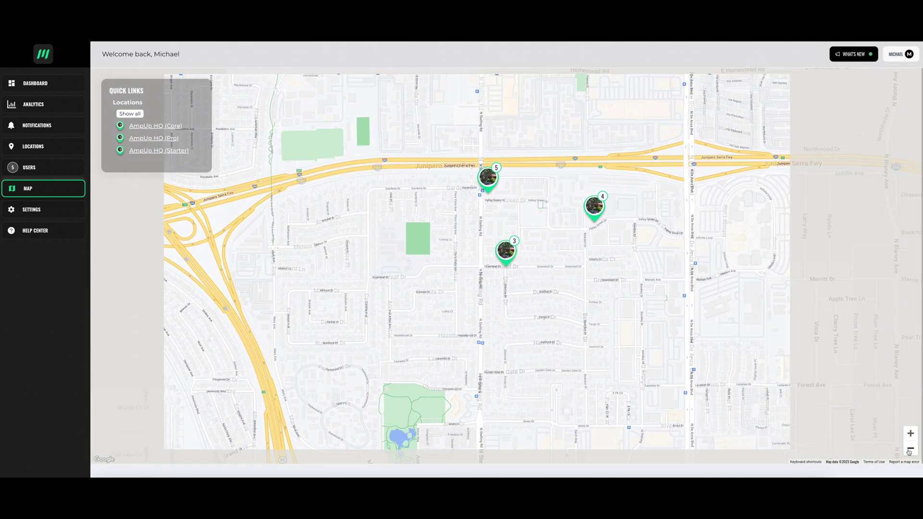
{"action": "left_click", "coordinate": [910, 449]}
{"action": "left_click", "coordinate": [909, 450]}
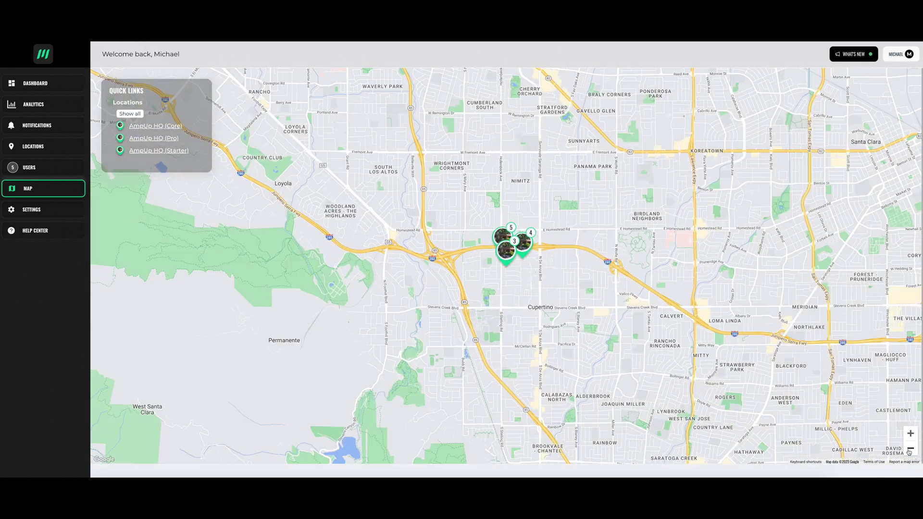
{"action": "left_click", "coordinate": [909, 449]}
{"action": "left_click", "coordinate": [909, 449]}
{"action": "left_click", "coordinate": [909, 450]}
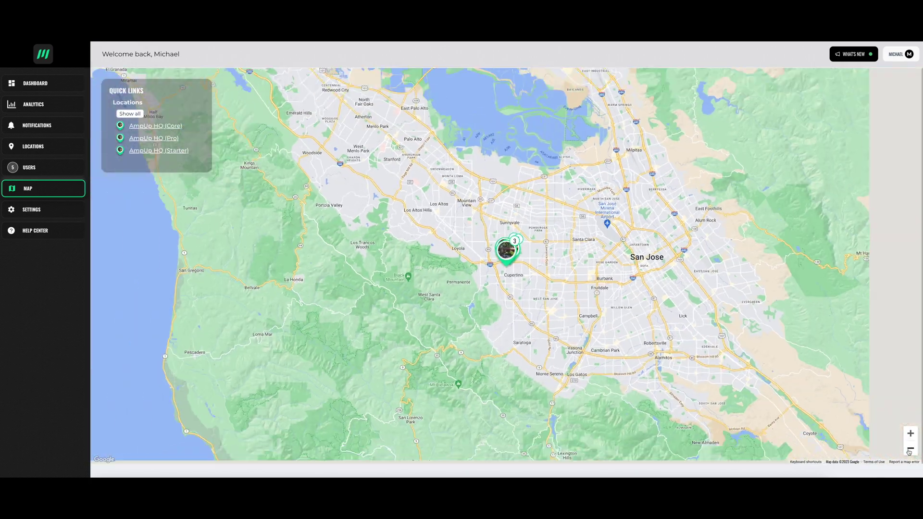
{"action": "left_click", "coordinate": [909, 450]}
{"action": "left_click", "coordinate": [910, 449]}
{"action": "left_click", "coordinate": [909, 449]}
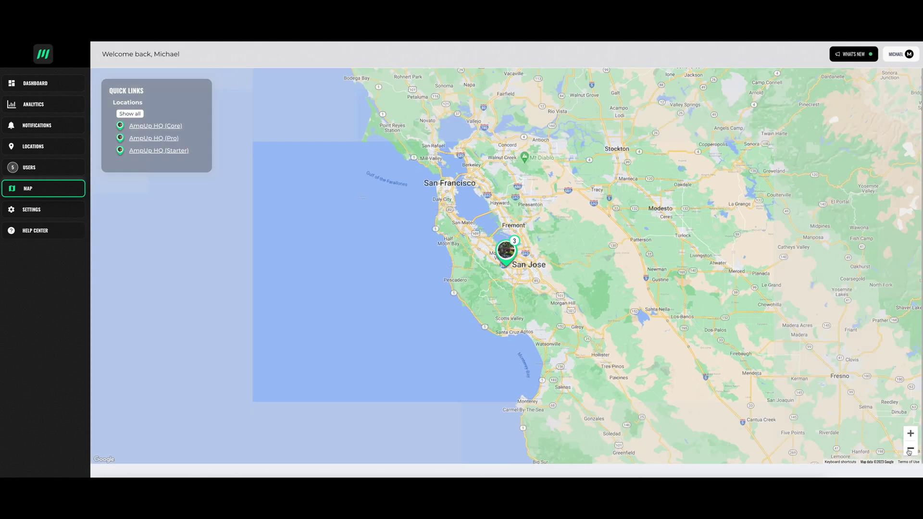
{"action": "left_click", "coordinate": [909, 450]}
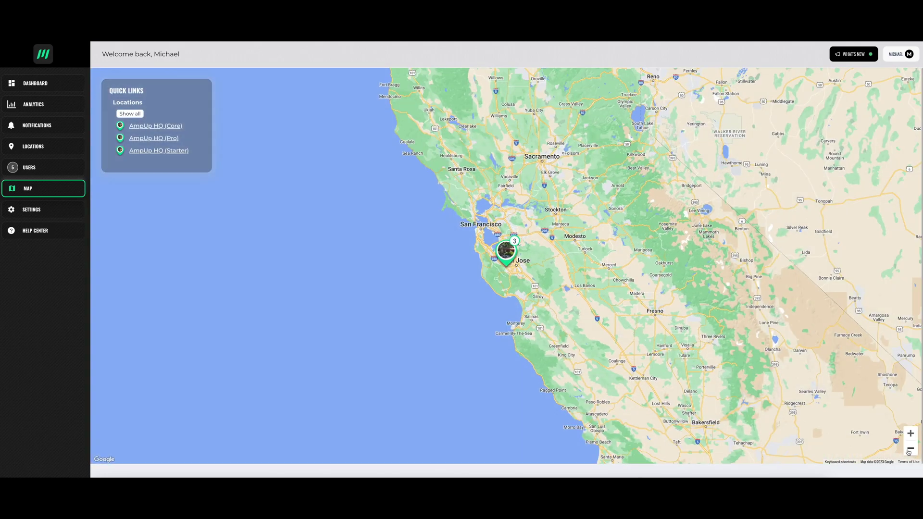
Review the account settings, account hierarchy and revenue payout details, and check the autopay payment schedule without saving it.
{"action": "left_click", "coordinate": [48, 218]}
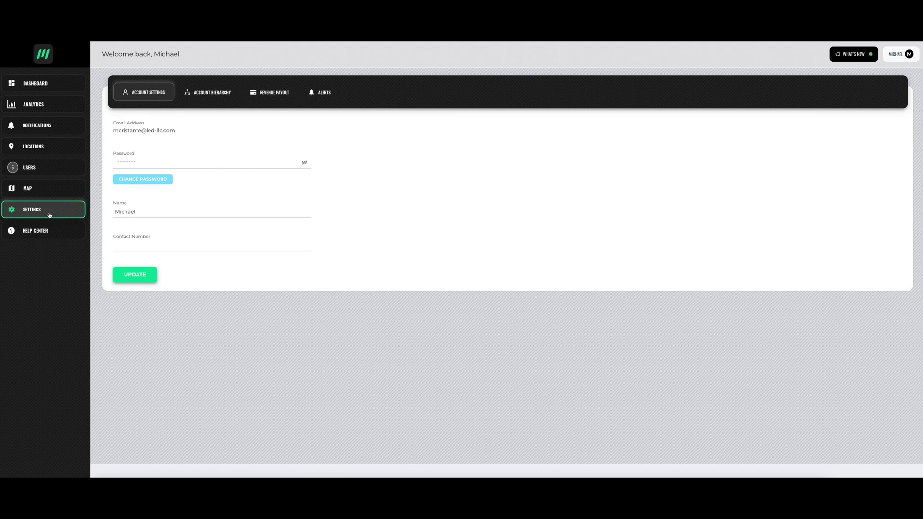
{"action": "left_click", "coordinate": [209, 96]}
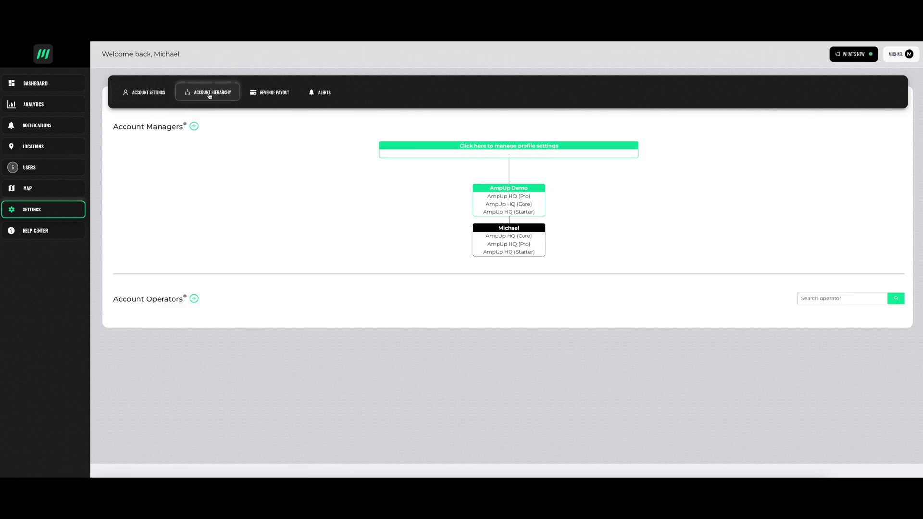
{"action": "left_click", "coordinate": [266, 96]}
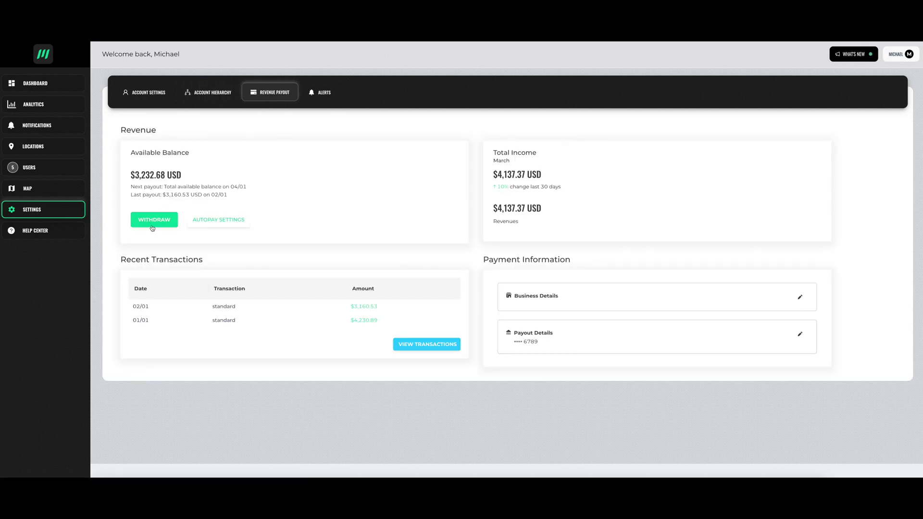
{"action": "left_click", "coordinate": [204, 222]}
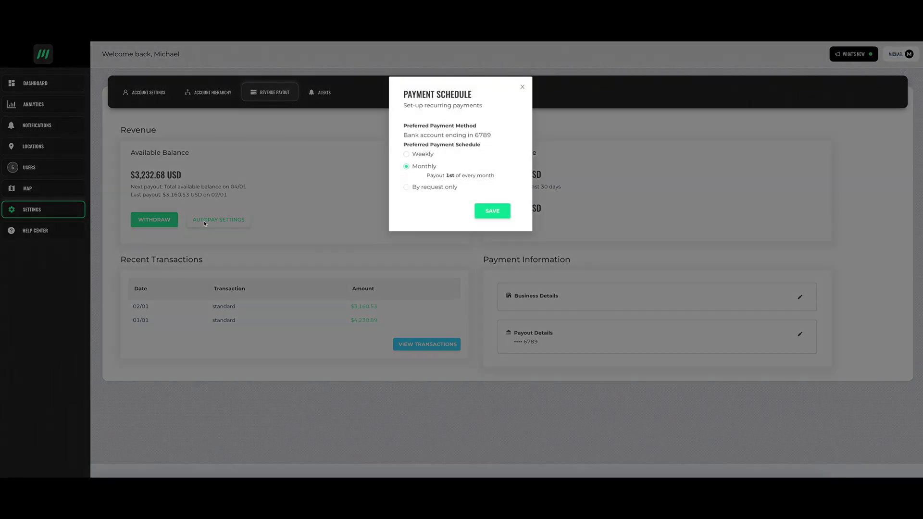
{"action": "left_click", "coordinate": [520, 90]}
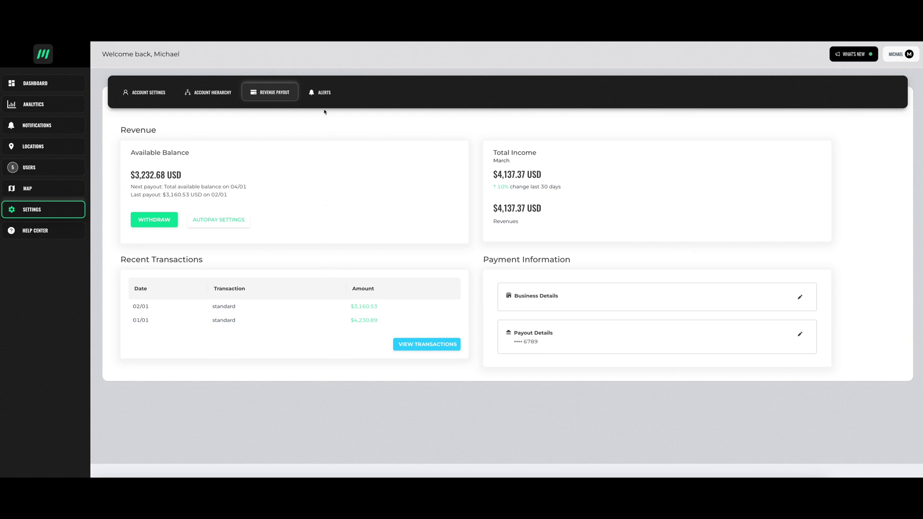
In the account's alert settings, try each email alert from access requests to overstaying users, turning it on and back off.
{"action": "left_click", "coordinate": [324, 94]}
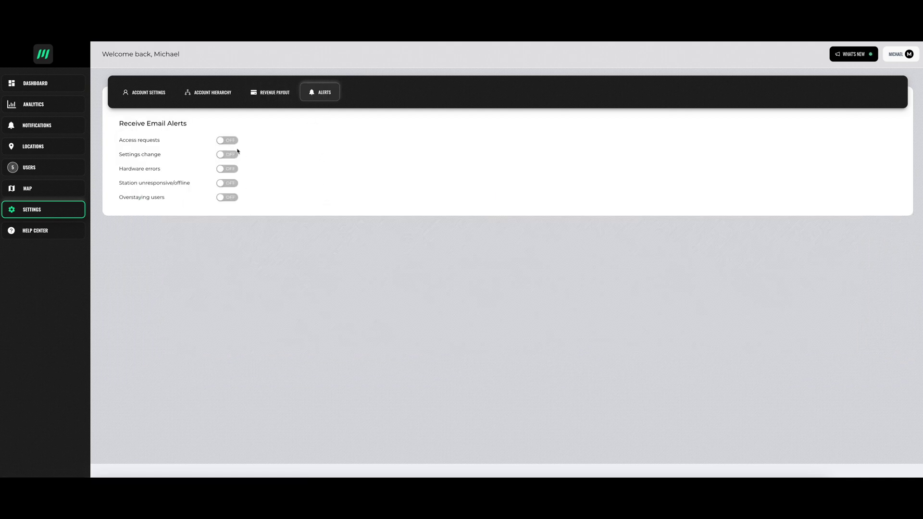
{"action": "left_click", "coordinate": [229, 140]}
{"action": "left_click", "coordinate": [232, 141]}
{"action": "left_click", "coordinate": [227, 155]}
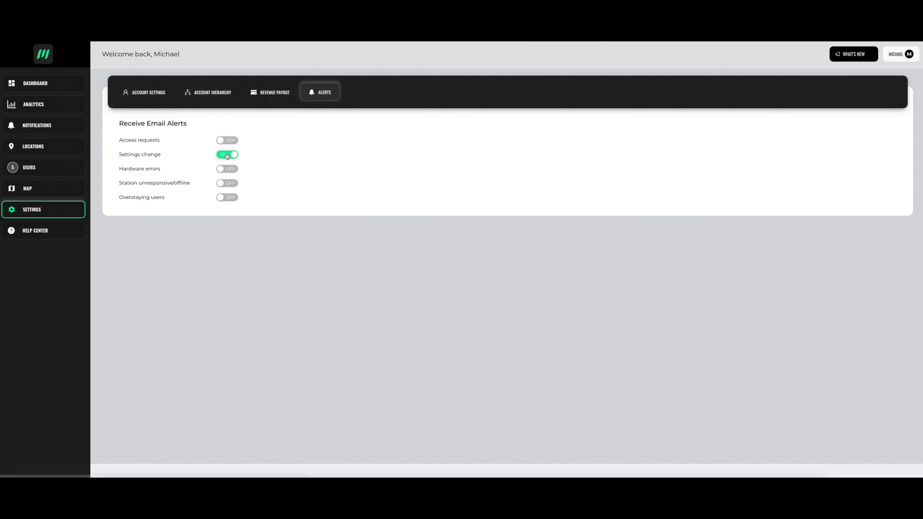
{"action": "left_click", "coordinate": [227, 155]}
{"action": "left_click", "coordinate": [226, 169]}
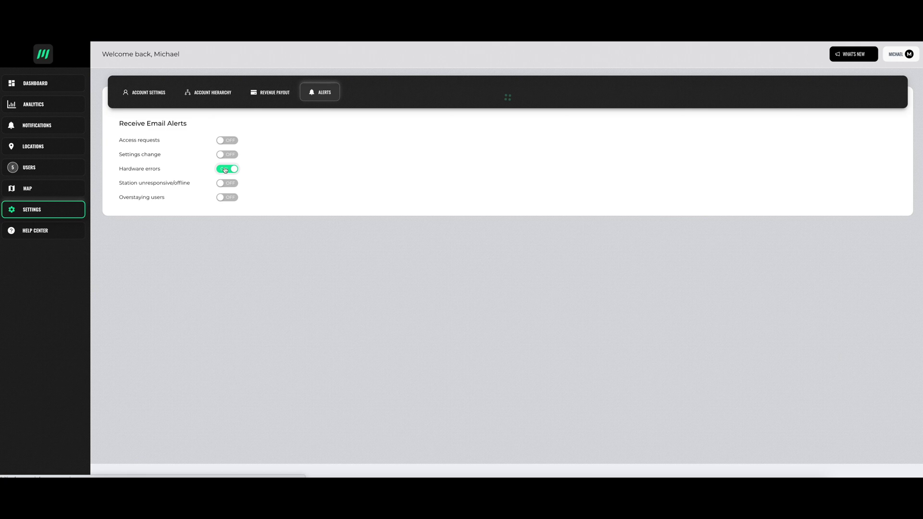
{"action": "left_click", "coordinate": [225, 169]}
{"action": "left_click", "coordinate": [222, 185]}
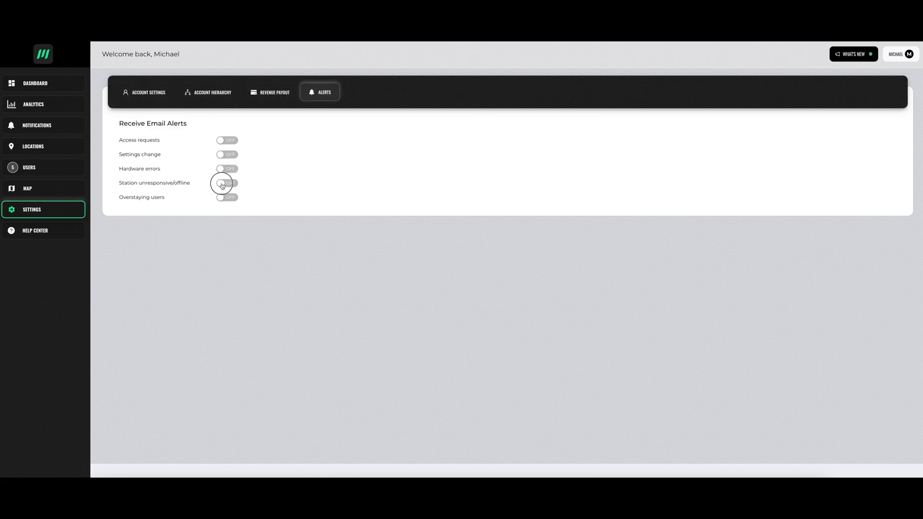
{"action": "left_click", "coordinate": [222, 185]}
{"action": "left_click", "coordinate": [224, 199]}
{"action": "left_click", "coordinate": [222, 200]}
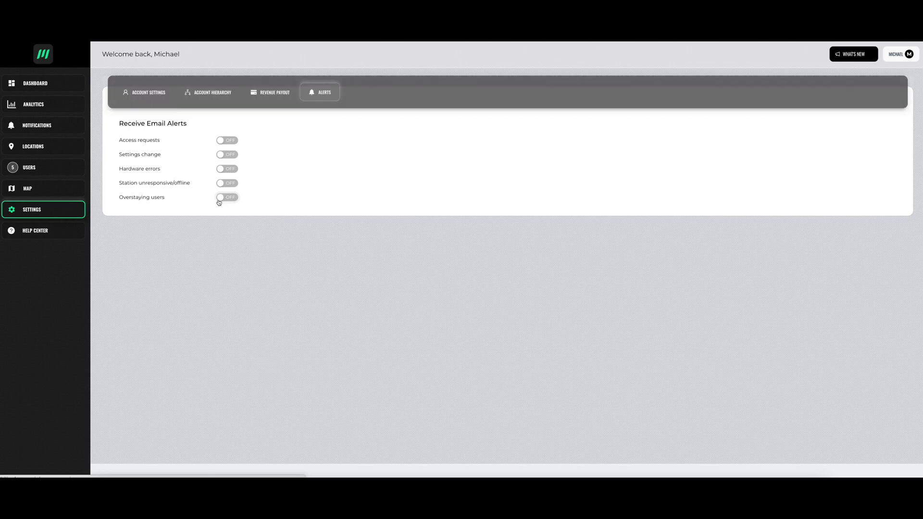
Open the AmpUp help center to view its support topics and promoted articles.
{"action": "left_click", "coordinate": [66, 237]}
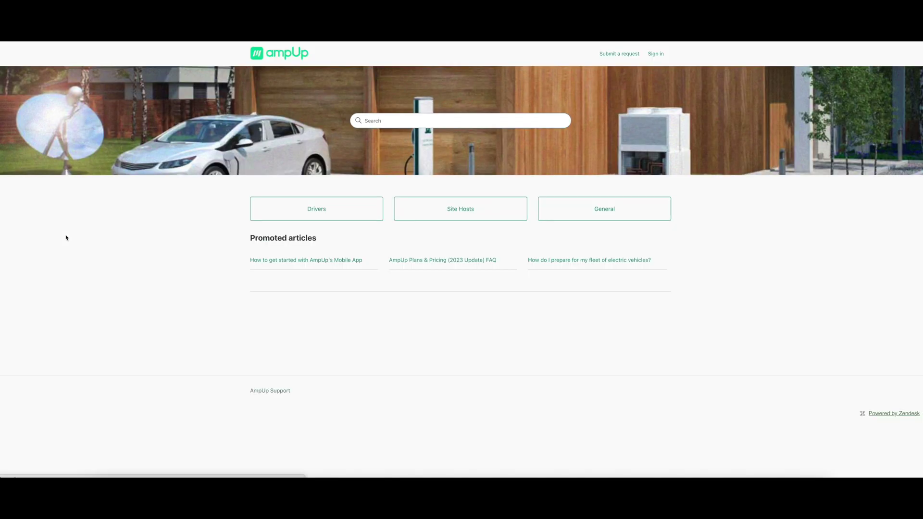